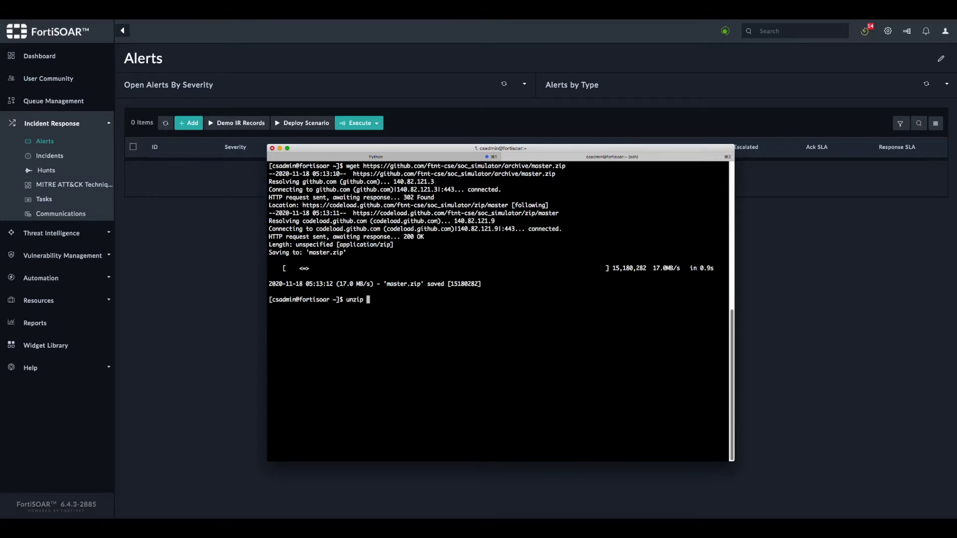
- Extract master.zip and enter the soc_simulator-master folder
key("Return")
type("cd soc_simulator-master/")
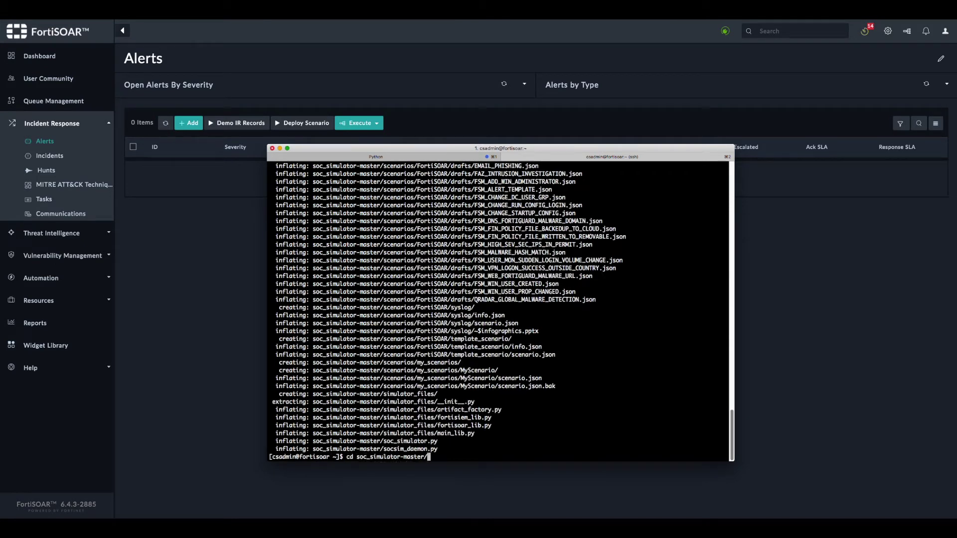
key("Return")
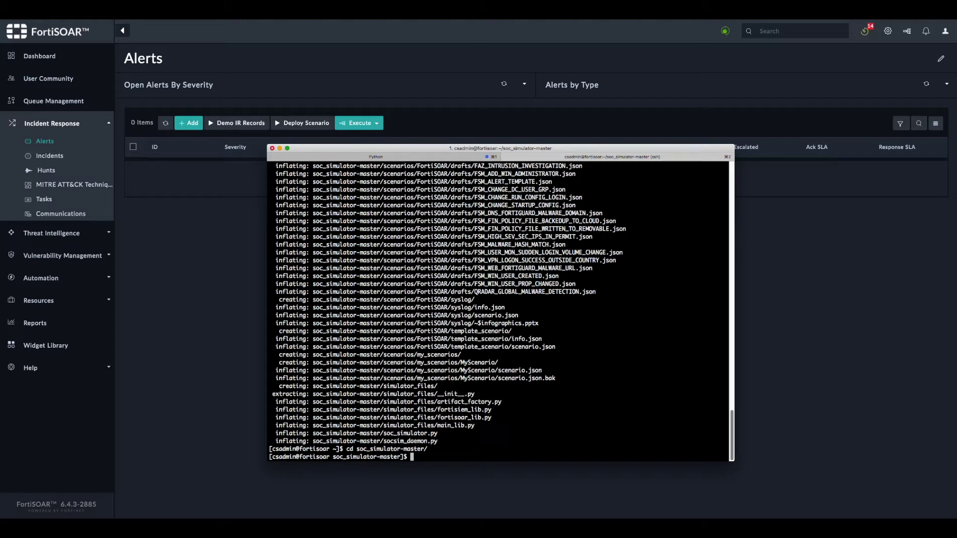
- Create config.json as a copy of config.json_sample
type("cp c")
key("Tab")
type("c")
key("Tab")
key("BackSpace")
key("BackSpace")
key("BackSpace")
key("BackSpace")
key("BackSpace")
key("BackSpace")
key("BackSpace")
key("BackSpace")
key("Return")
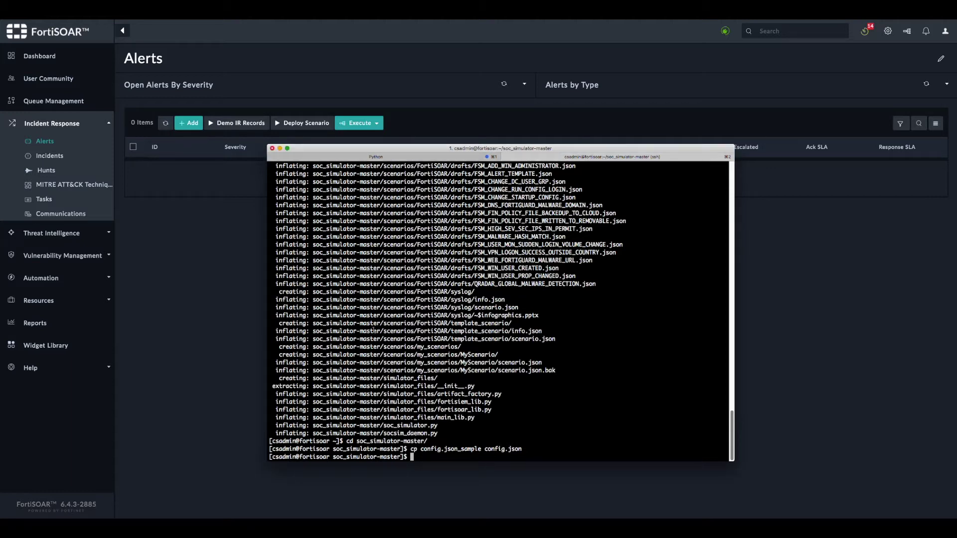
- Set host 127.0.0.1 and the lab password in config.json with sed, then clear the terminal
key("Return")
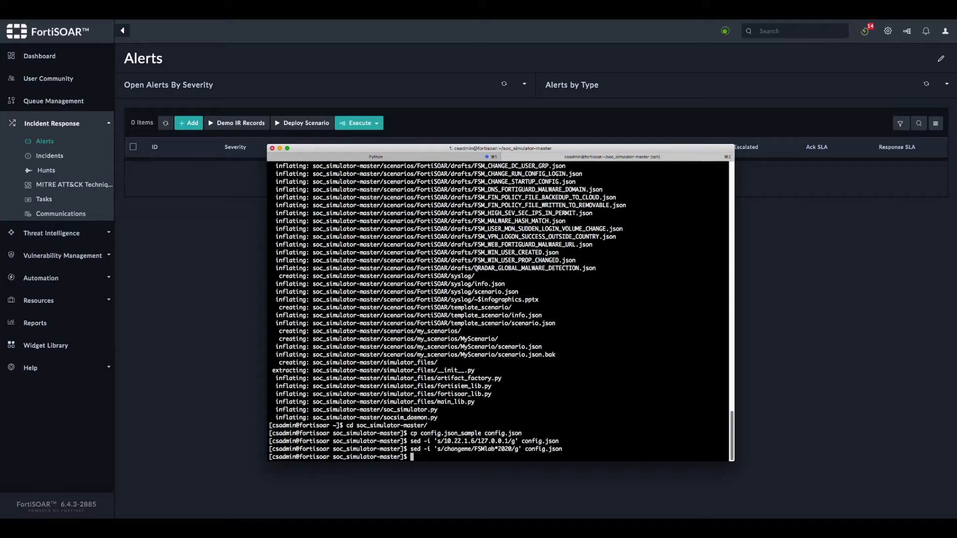
key("Return")
key("Return")
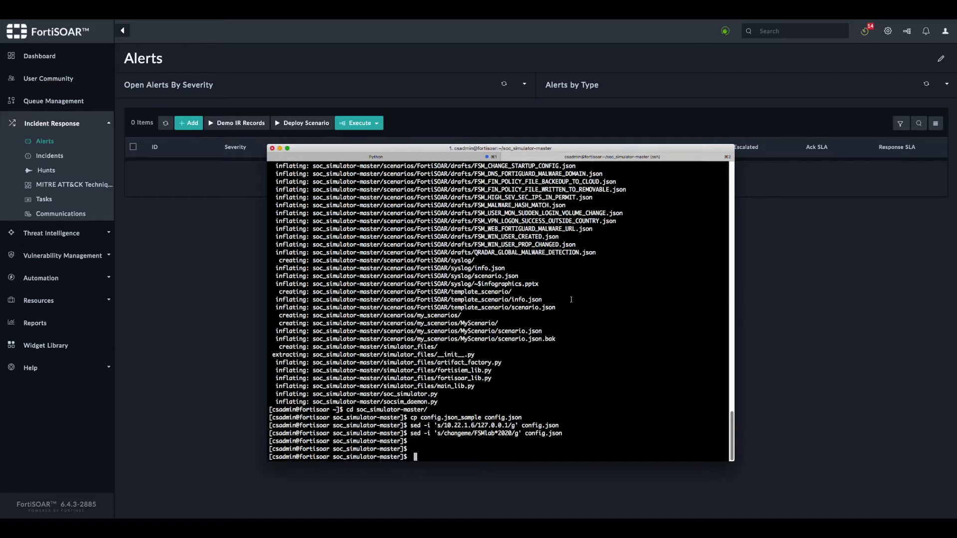
key("super+k")
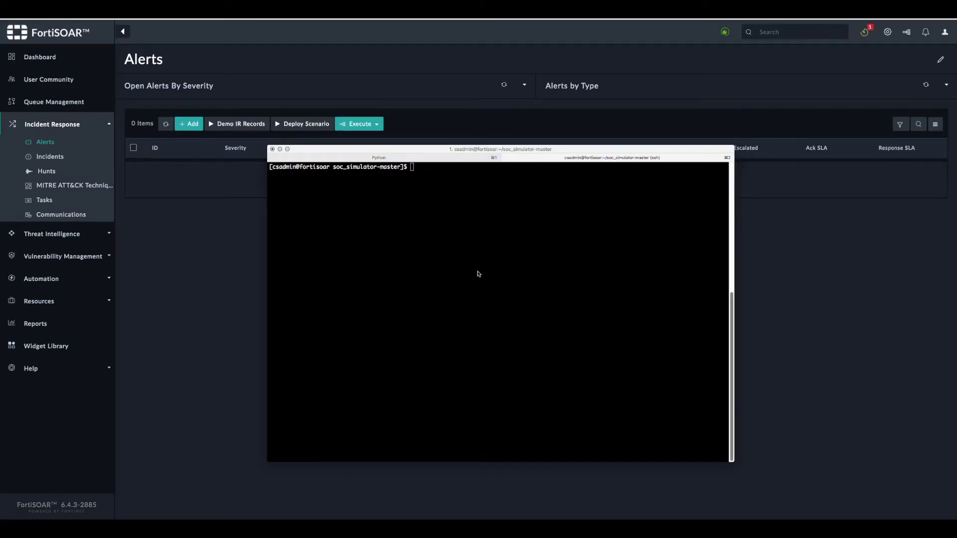
- Run ./soc_simulator.py -f scenarios/FortiSOAR/Alerts_Enrichment_Triage_And_Remediation/ and return to FortiSOAR's alerts
left_click(491, 228)
type("./so")
key("Tab")
type("-f")
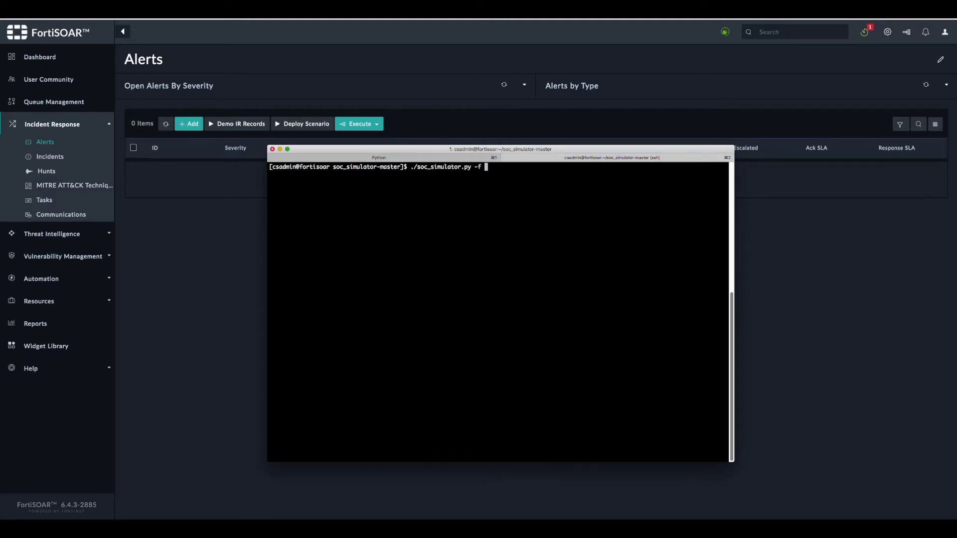
type(" sc")
key("Tab")
type("FortiS")
key("Tab")
type("Al")
key("Tab")
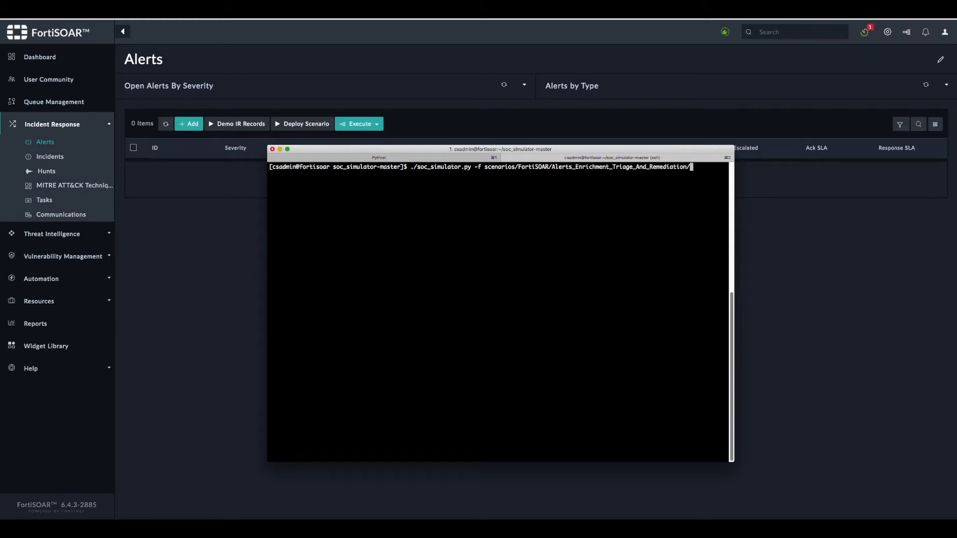
key("Return")
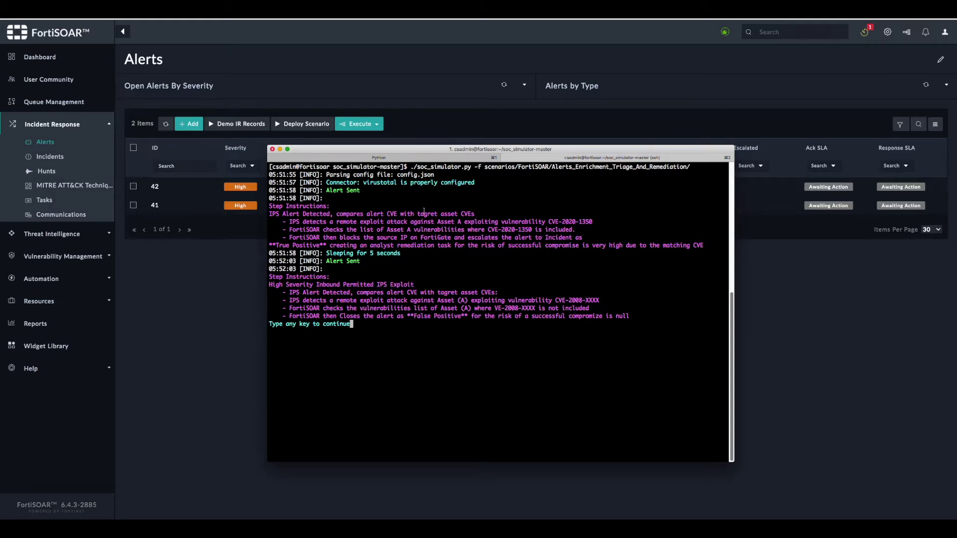
left_click(221, 268)
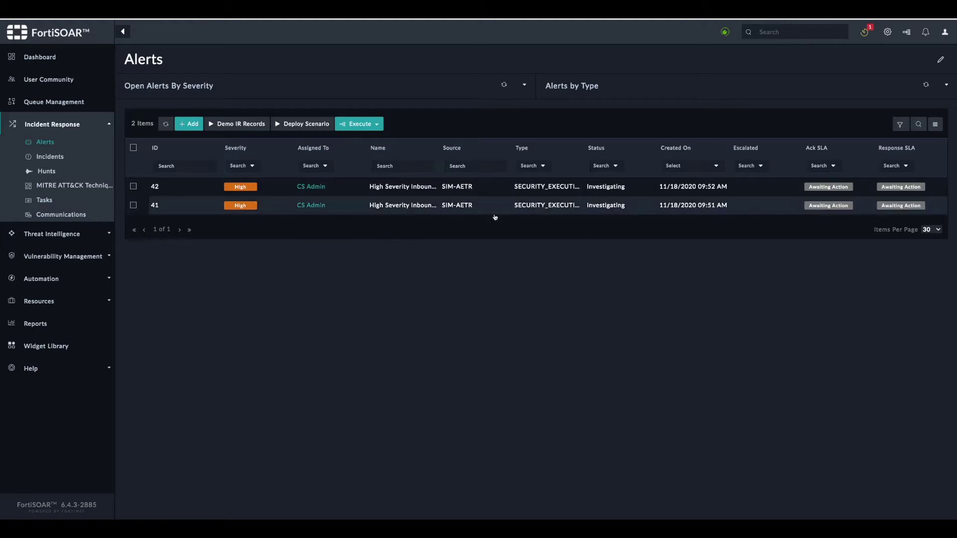
- Open alert 41 and read its escalation to incident 21 and the comments about blocking 75.139.38.211
left_click(413, 206)
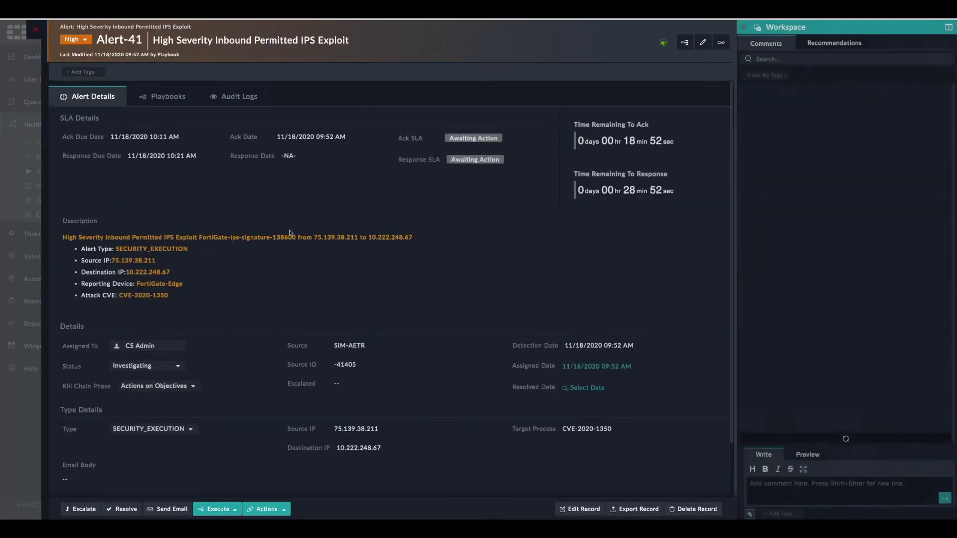
scroll(294, 239, "down", 1)
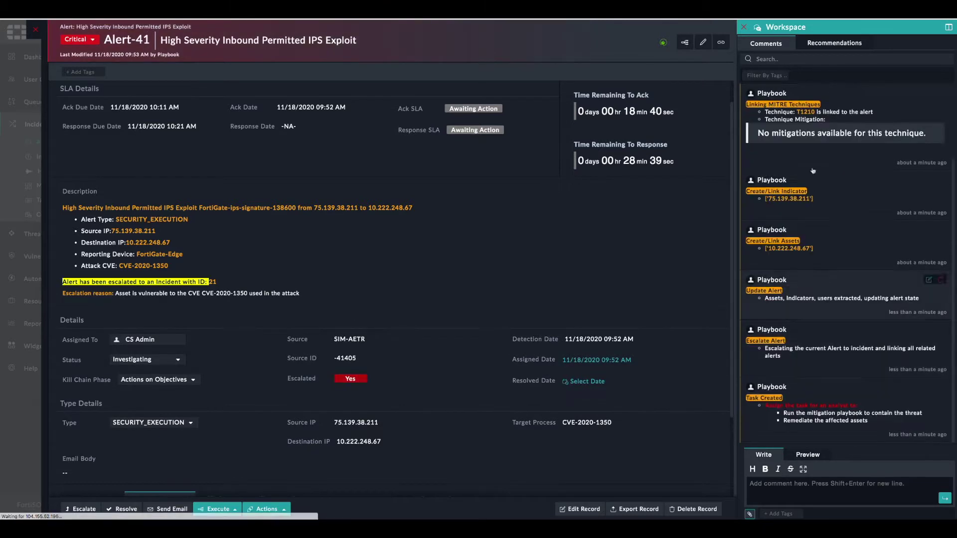
scroll(812, 188, "up", 2)
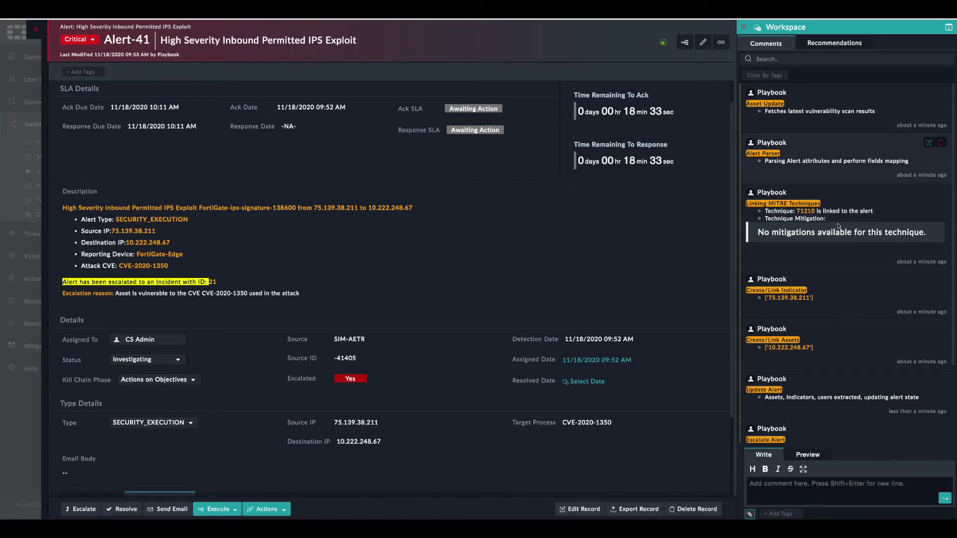
scroll(807, 189, "down", 1)
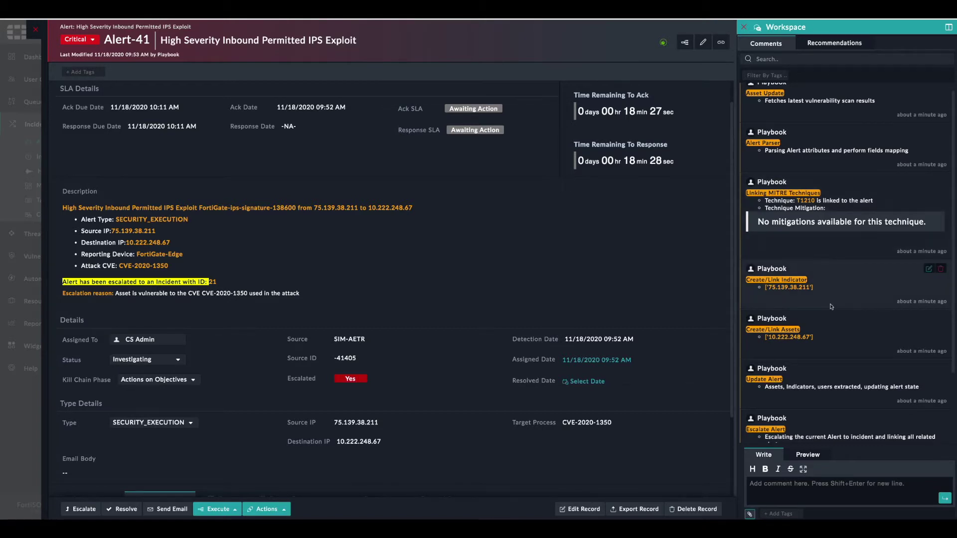
scroll(830, 307, "down", 1)
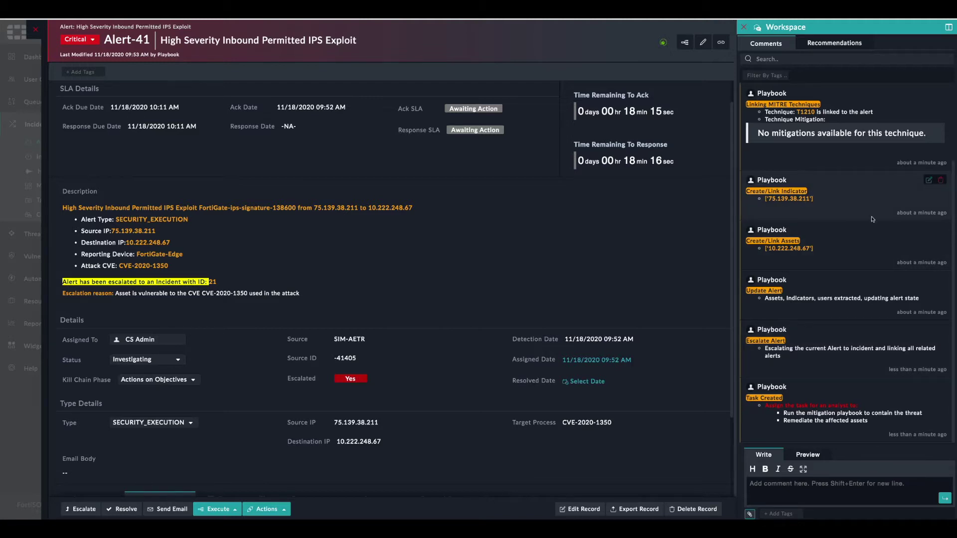
scroll(522, 336, "down", 3)
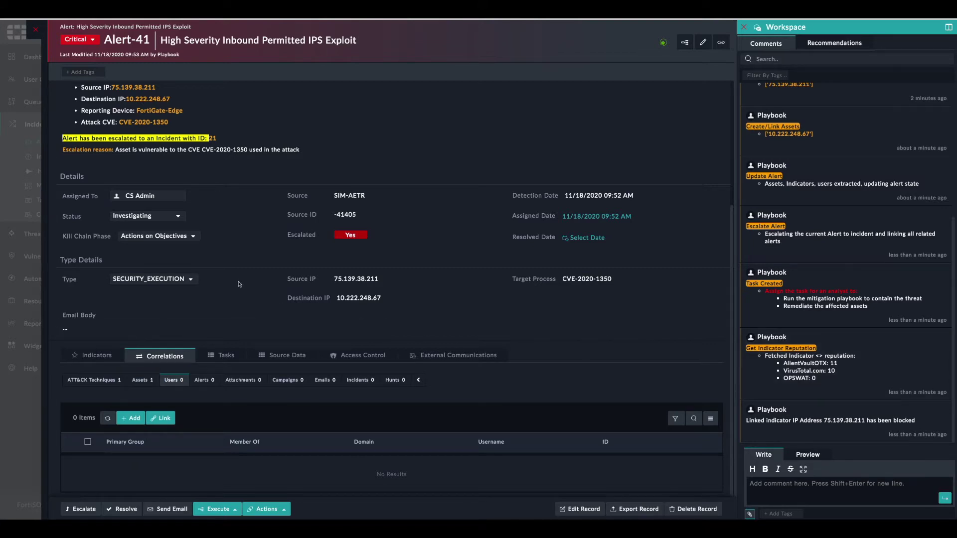
scroll(239, 284, "up", 5)
- Review alert 41's blocked malicious indicator 75.139.38.211 on the Indicators tab
scroll(238, 284, "down", 5)
left_click(95, 355)
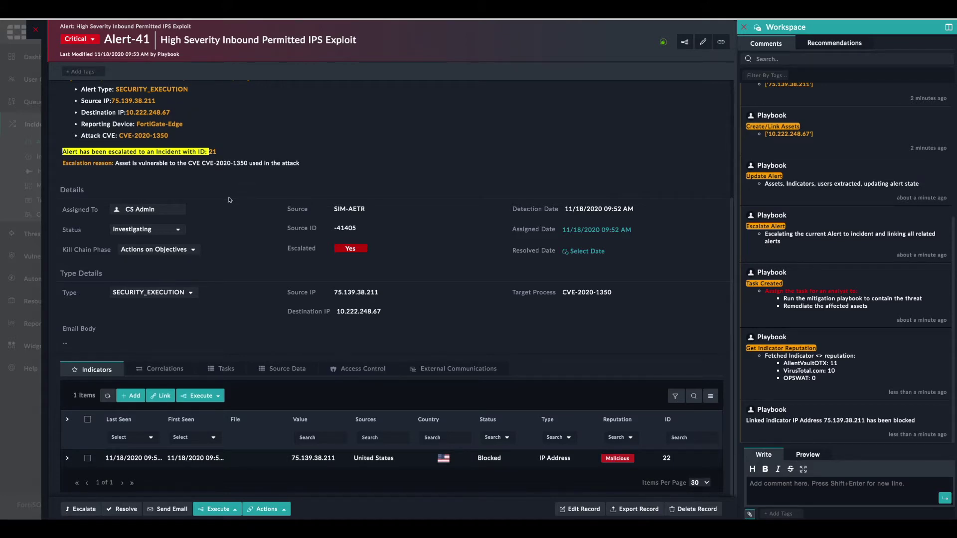
scroll(233, 211, "up", 3)
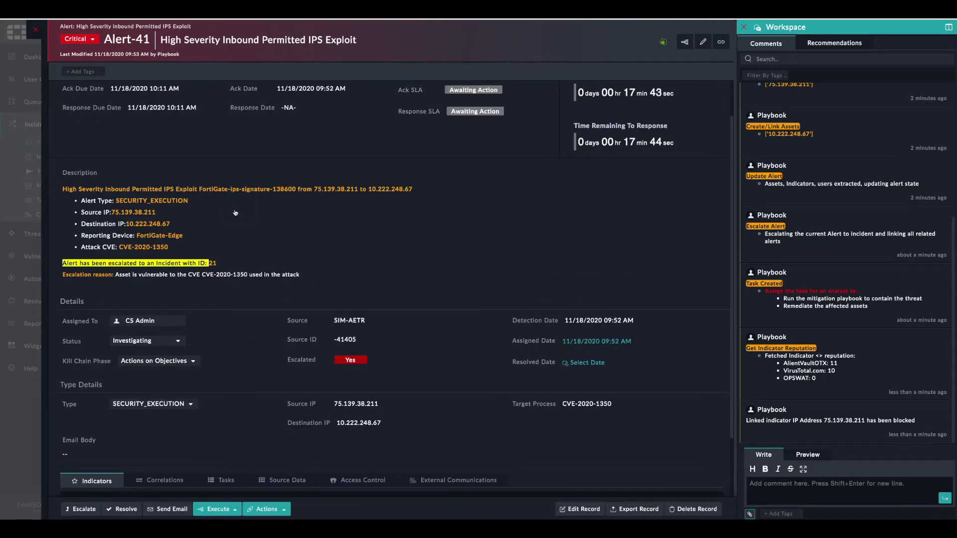
scroll(235, 213, "down", 1)
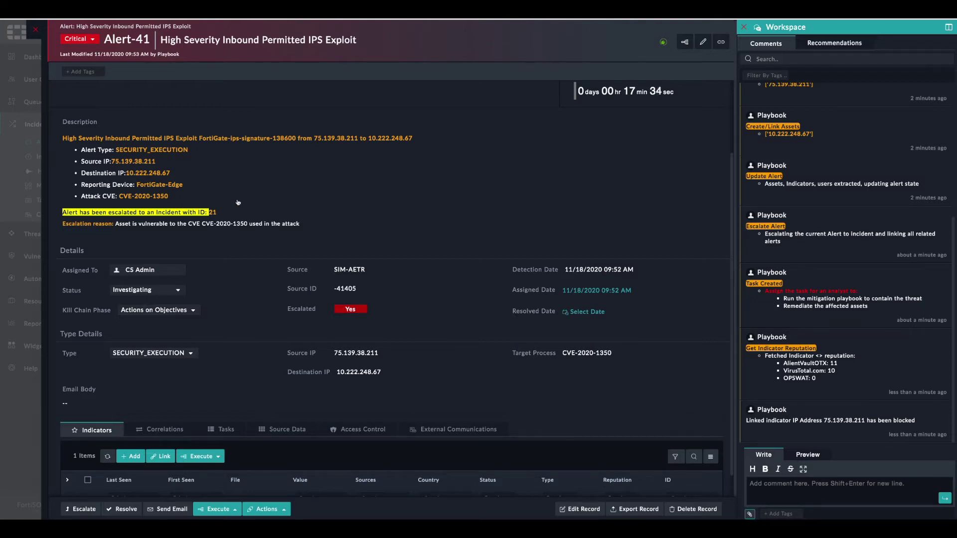
scroll(263, 184, "down", 2)
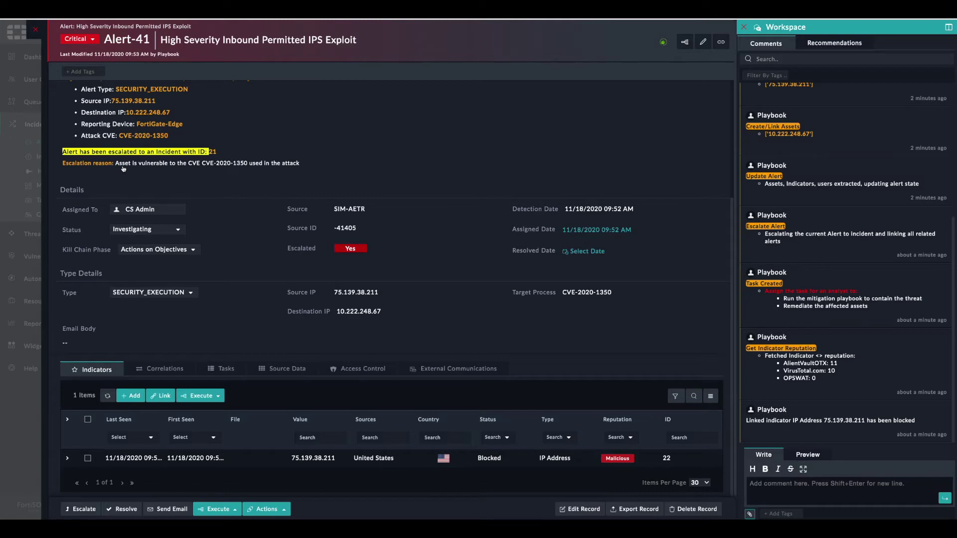
- Show the correlated asset 10.222.248.67 under Correlations > Assets
left_click(165, 370)
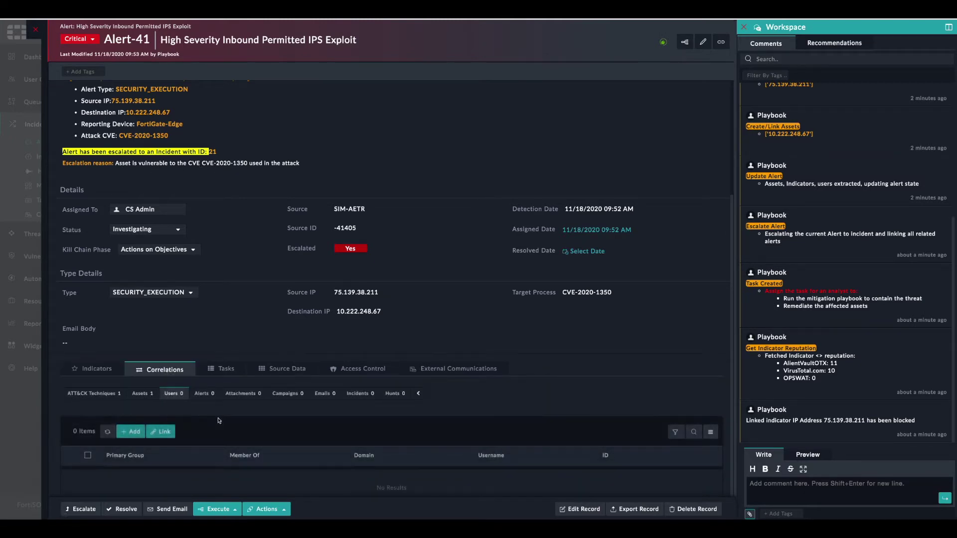
scroll(174, 380, "down", 1)
left_click(141, 379)
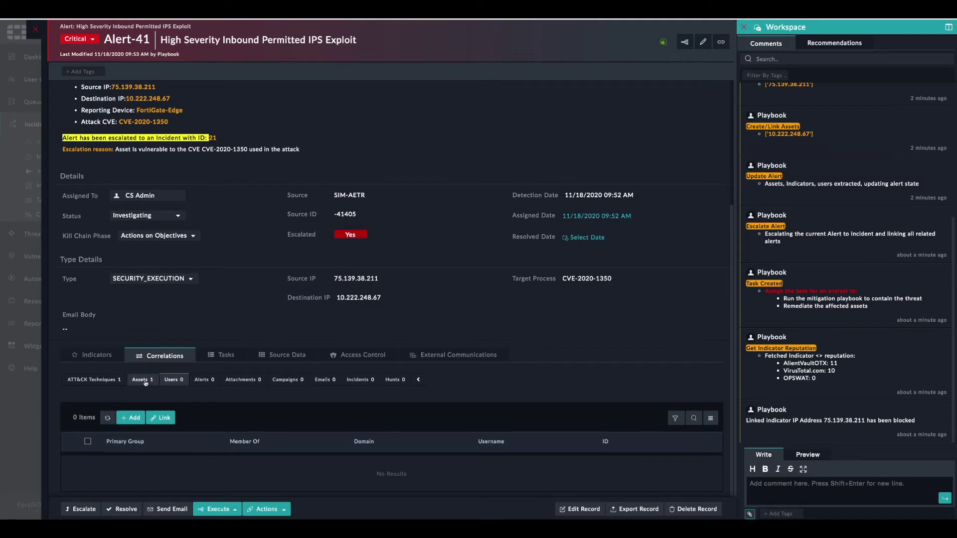
scroll(163, 418, "down", 1)
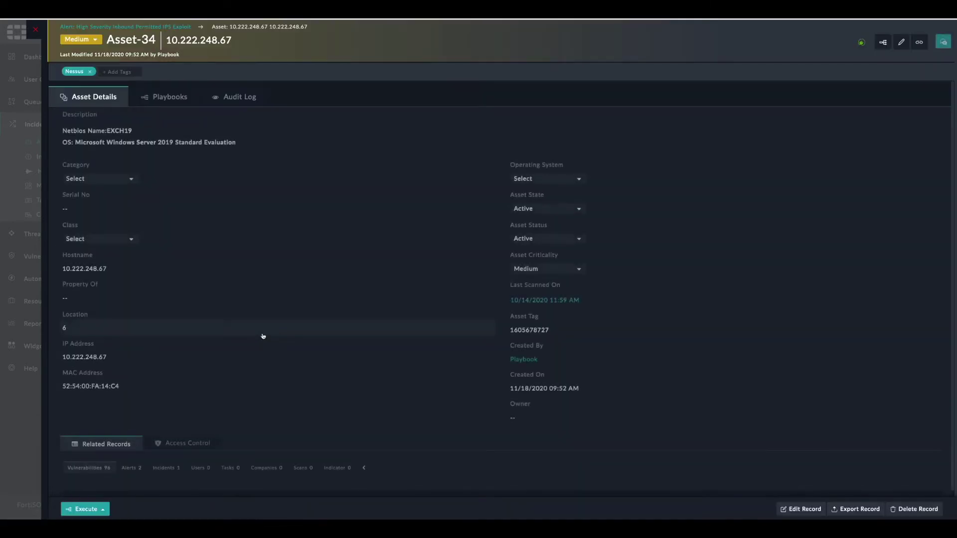
- Review Asset-34's playbook logs and 96 vulnerabilities, including CVE-2020-1350, then return to Alert-41
scroll(232, 410, "down", 5)
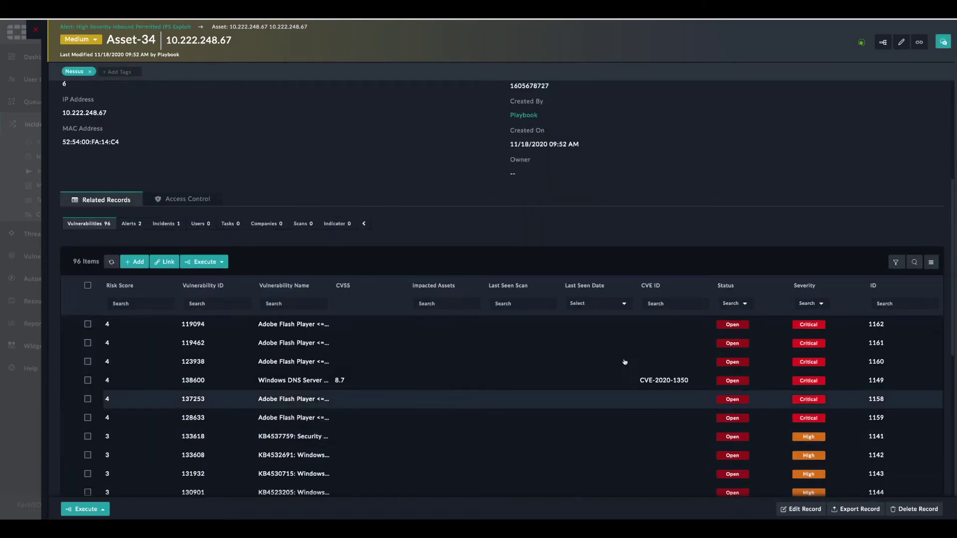
scroll(421, 338, "up", 5)
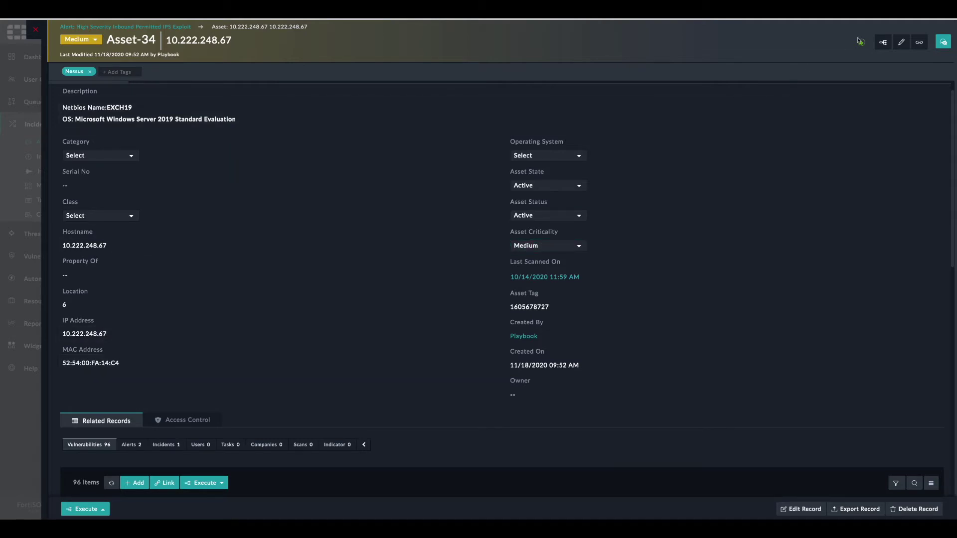
left_click(882, 42)
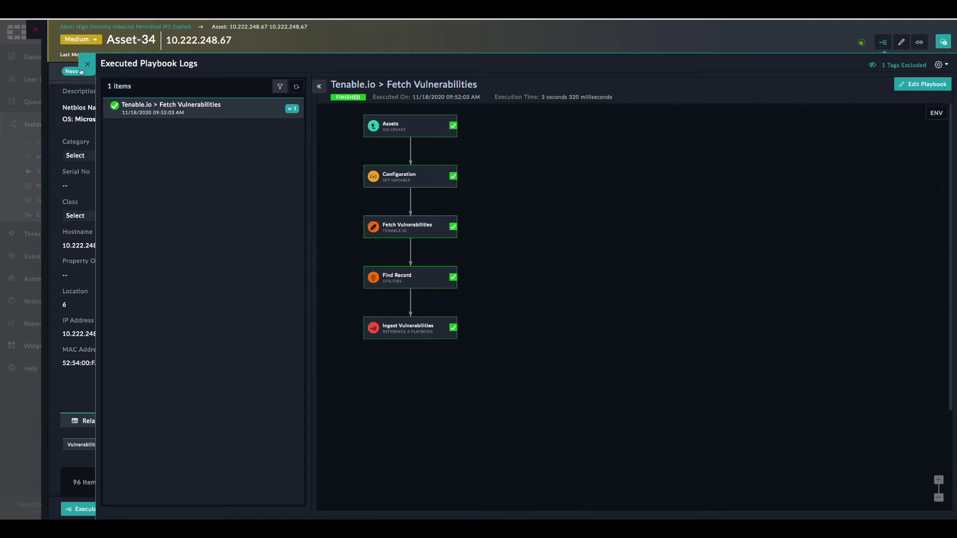
left_click(87, 64)
scroll(297, 319, "down", 2)
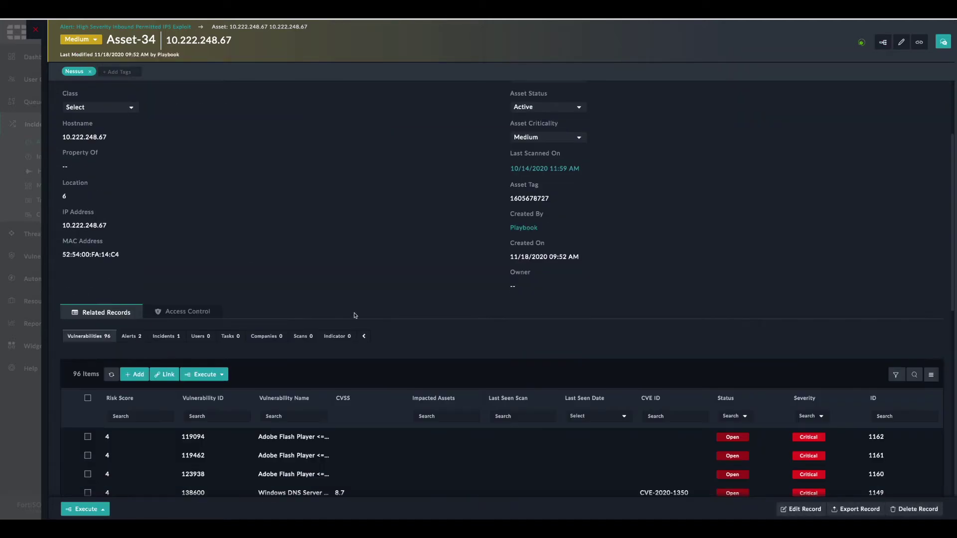
scroll(352, 339, "down", 3)
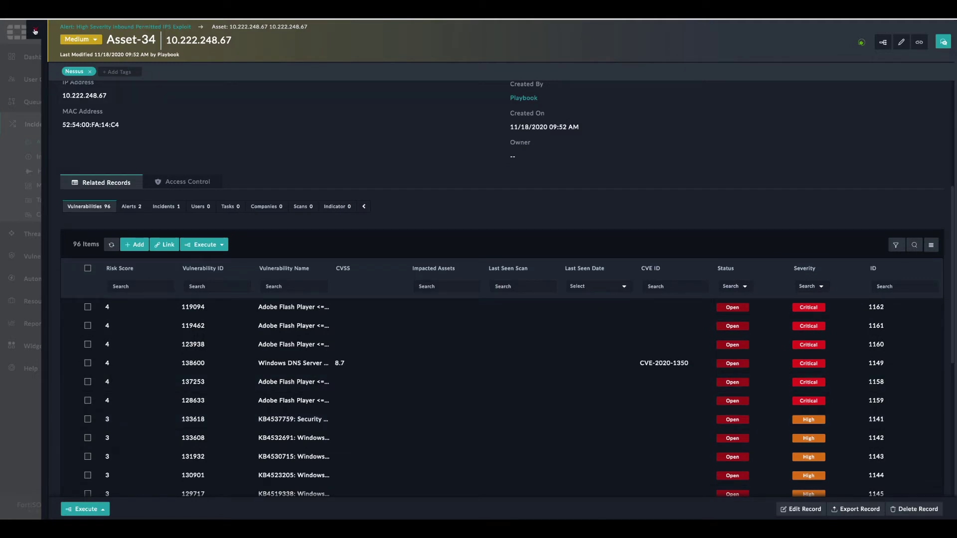
left_click(124, 26)
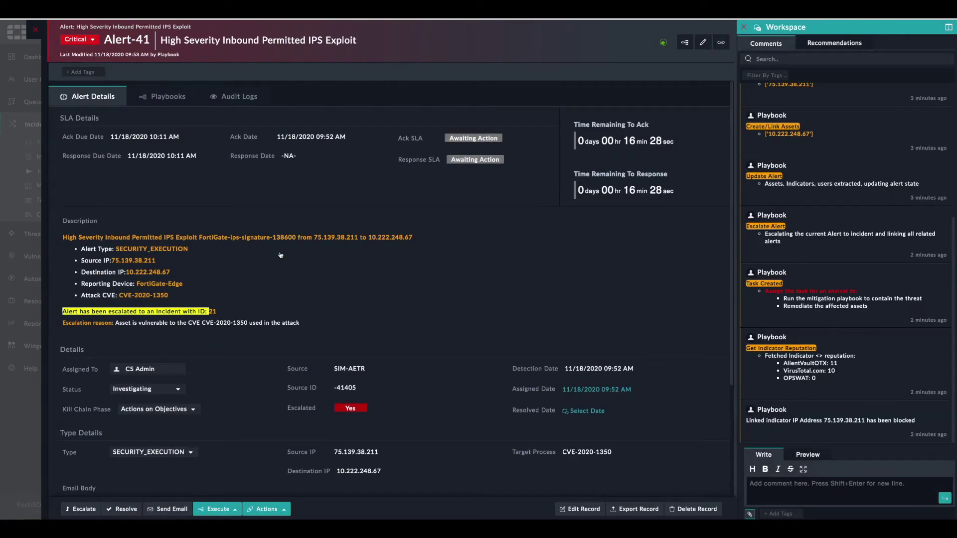
- Open Incident-21 from Alert-41's correlated incidents
scroll(281, 255, "down", 4)
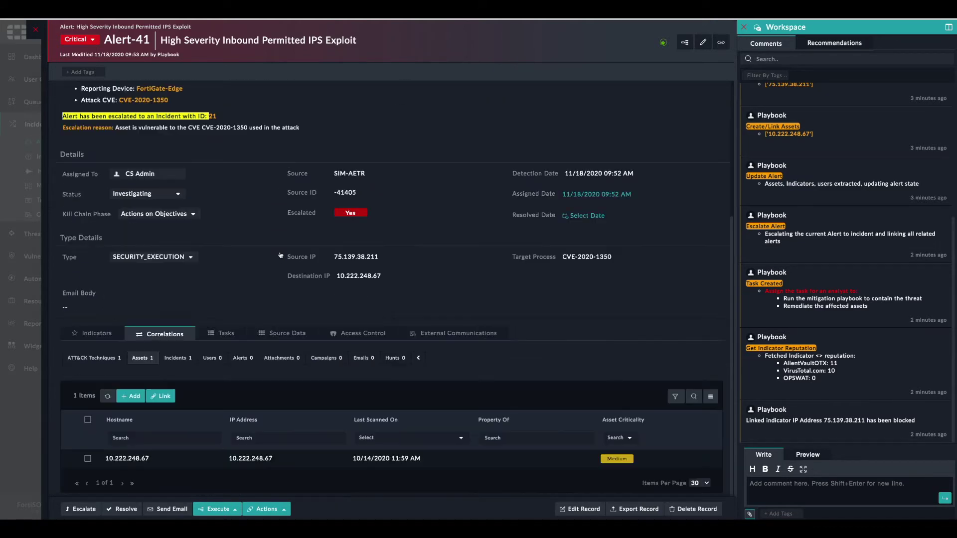
left_click(179, 359)
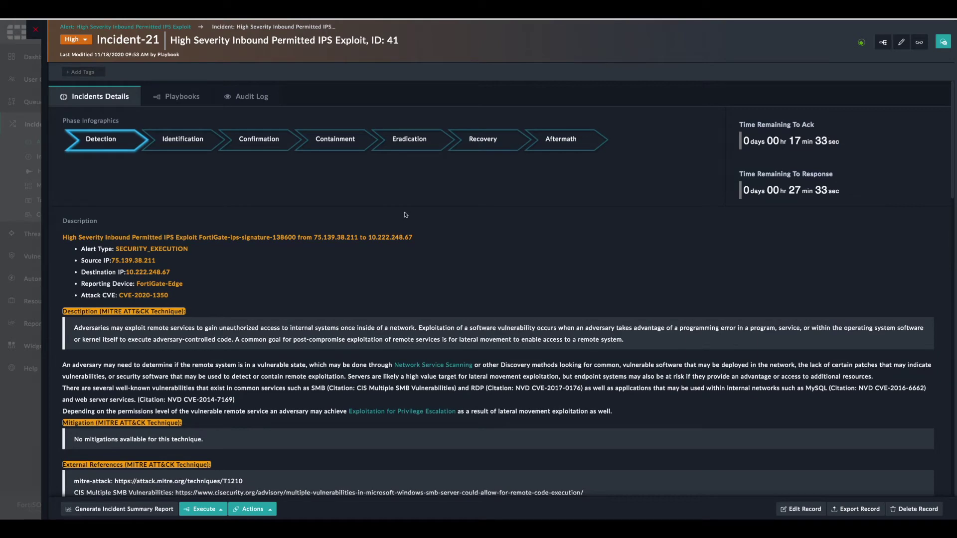
- Expand Incident-21's relationship graph full screen and pull out the 75.139.38.211 indicator node
scroll(406, 215, "down", 6)
scroll(409, 251, "up", 4)
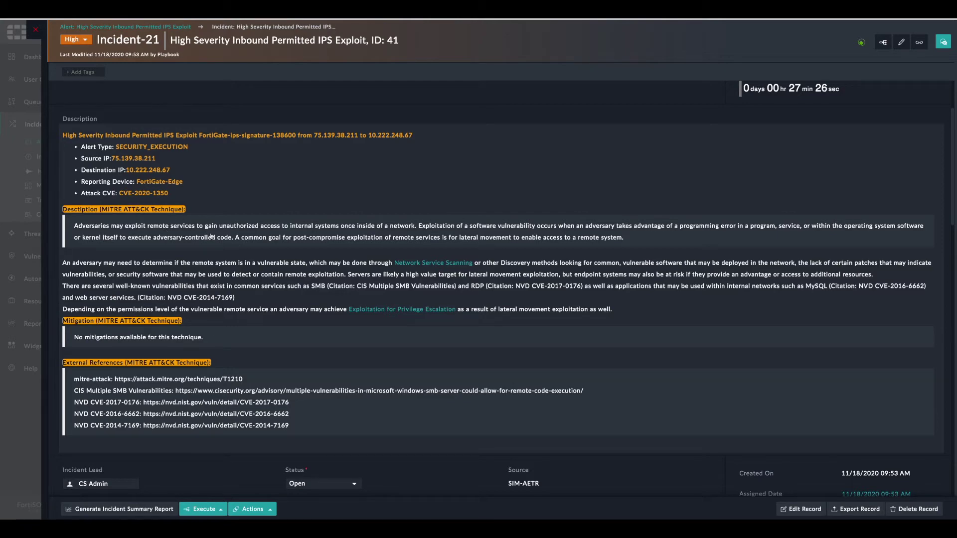
scroll(224, 270, "down", 8)
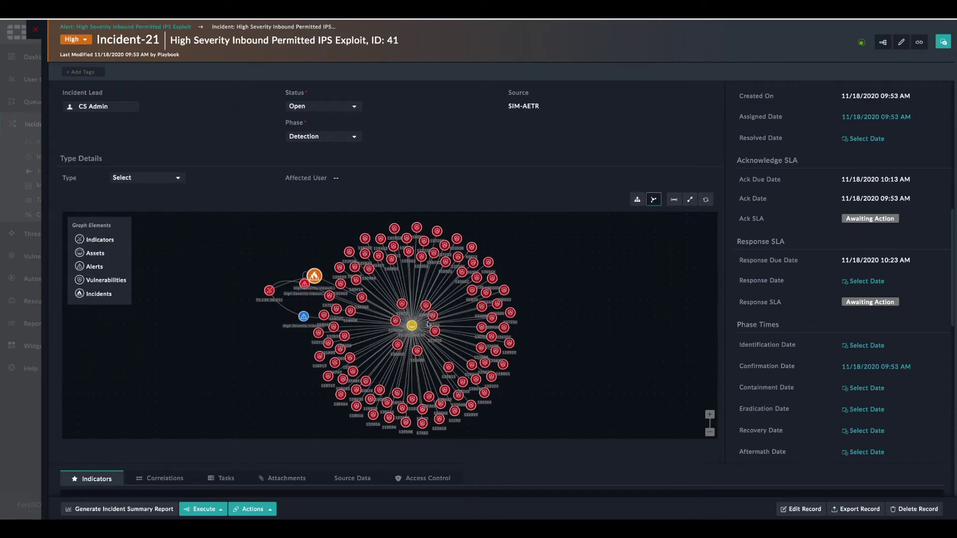
scroll(421, 331, "down", 3)
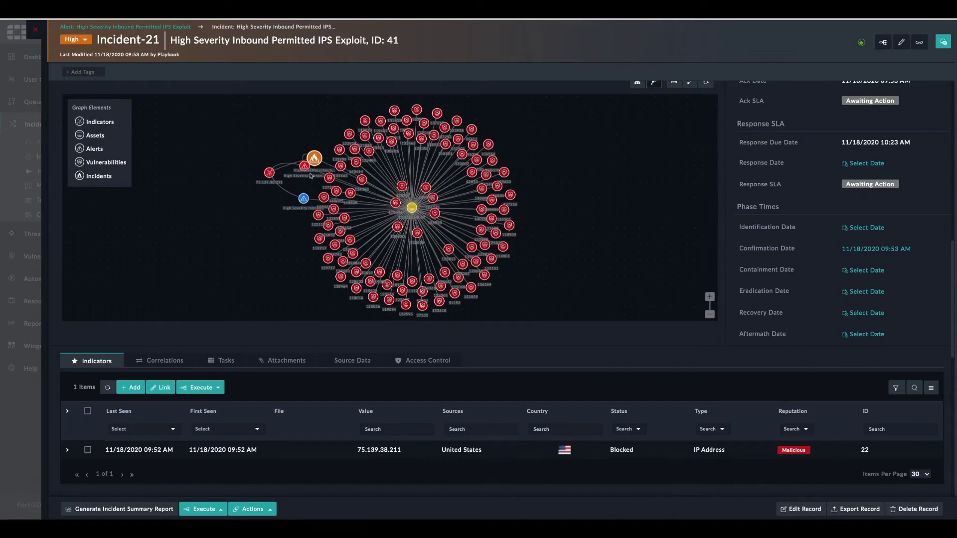
left_click_drag(269, 175, 220, 167)
scroll(667, 169, "up", 1)
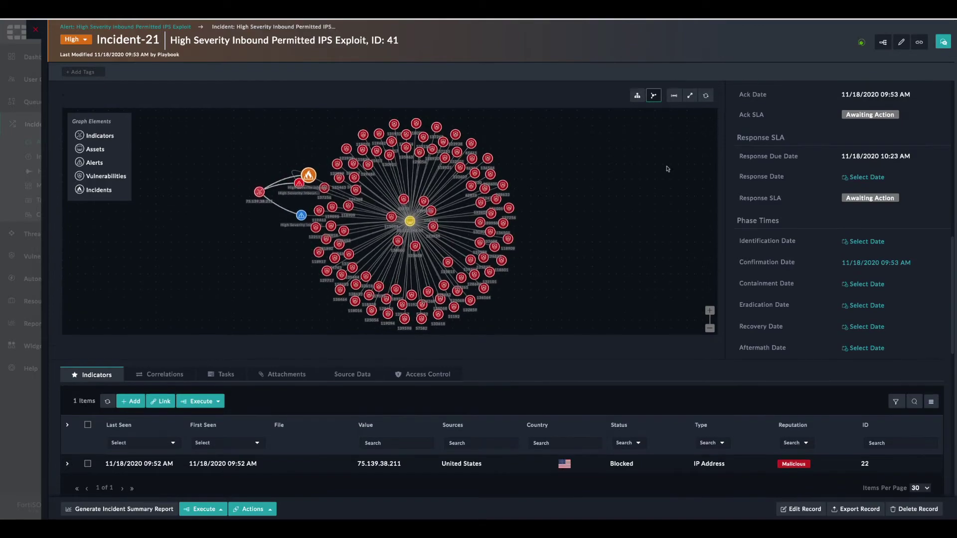
left_click(690, 95)
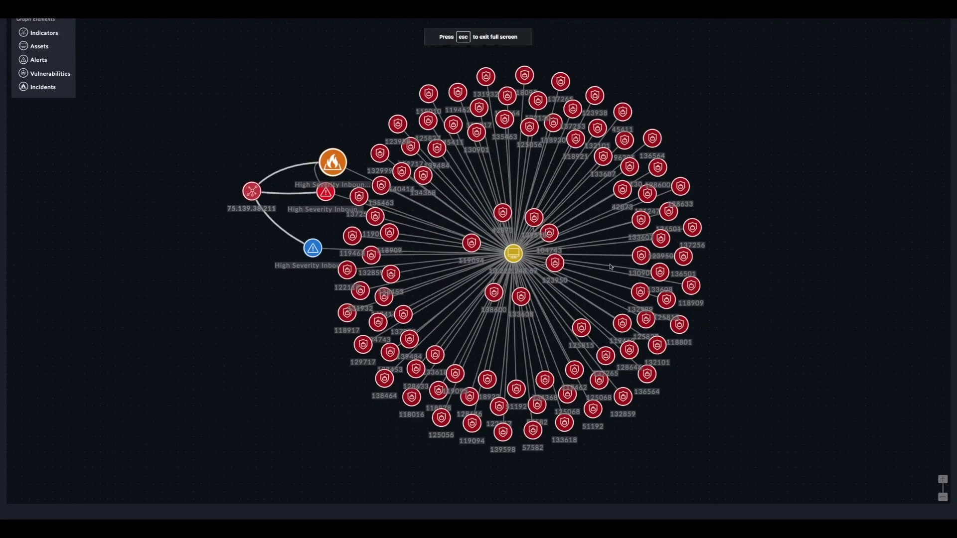
left_click_drag(250, 190, 172, 206)
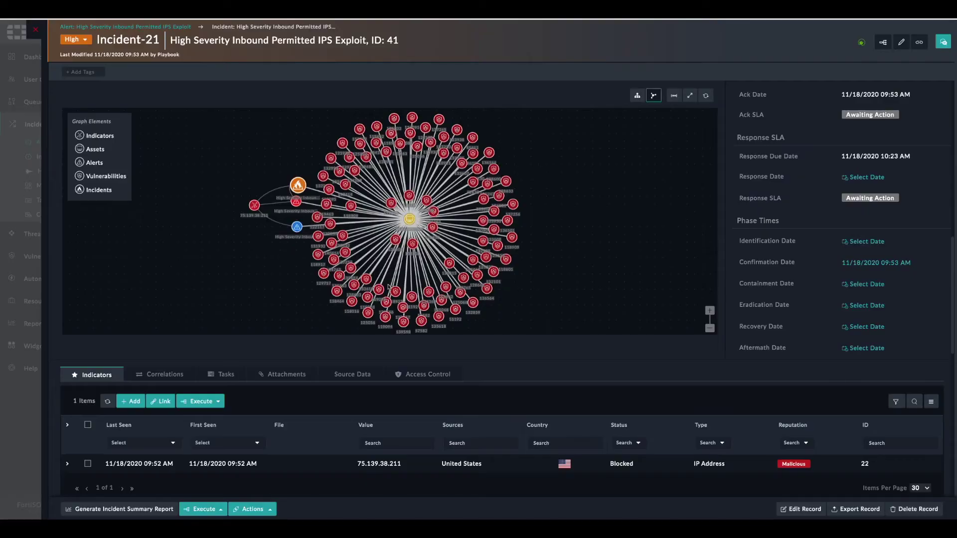
- Read the playbook comments noting MITRE technique T1210, then close the incident
scroll(387, 287, "down", 3)
scroll(379, 319, "down", 5)
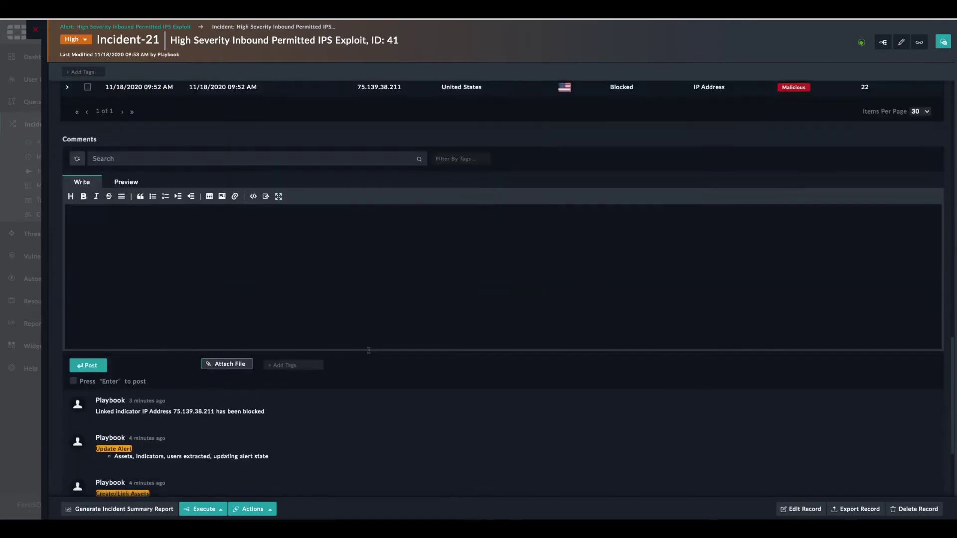
scroll(368, 353, "down", 4)
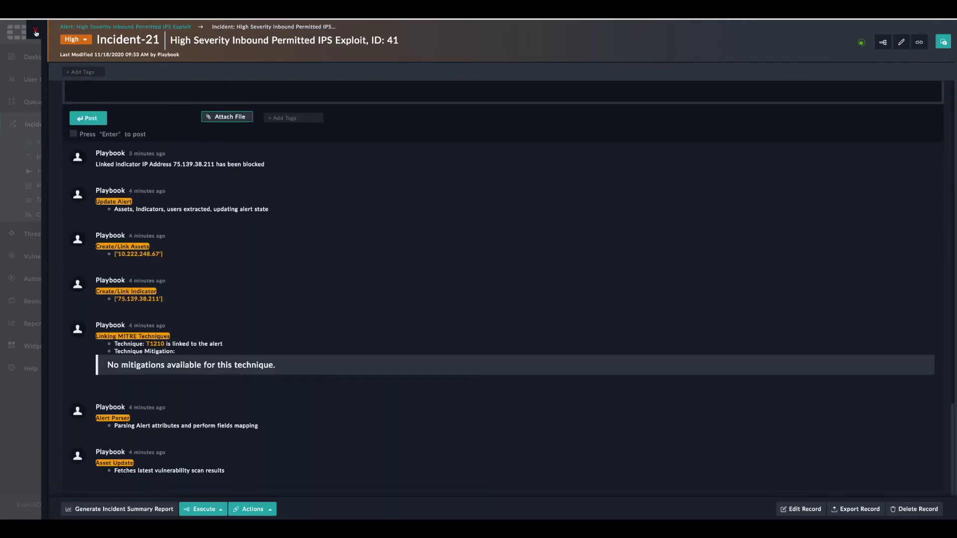
left_click(35, 32)
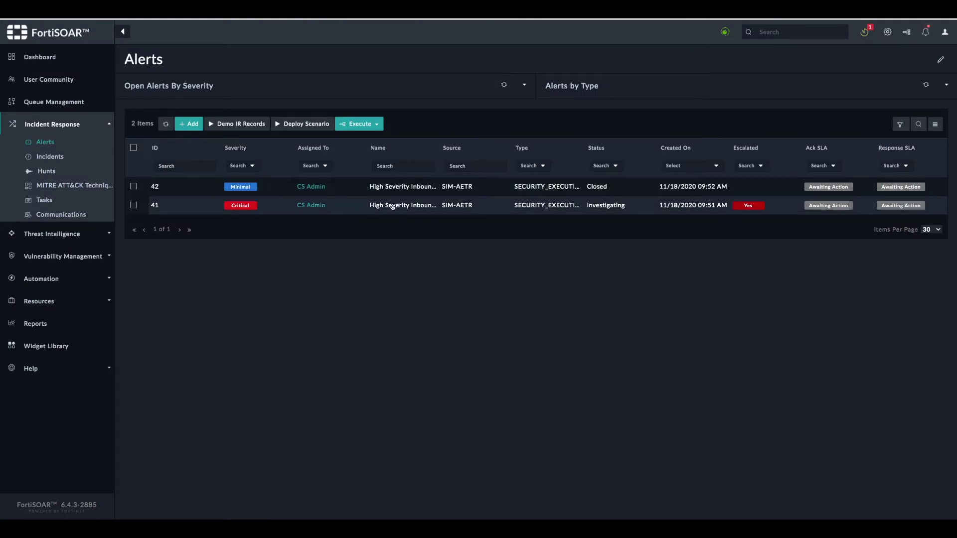
left_click(402, 188)
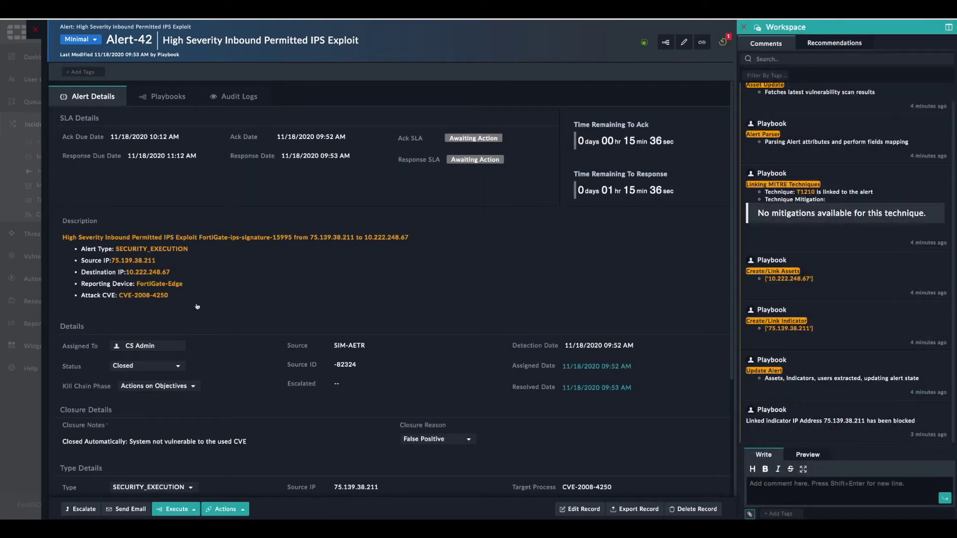
scroll(196, 306, "down", 1)
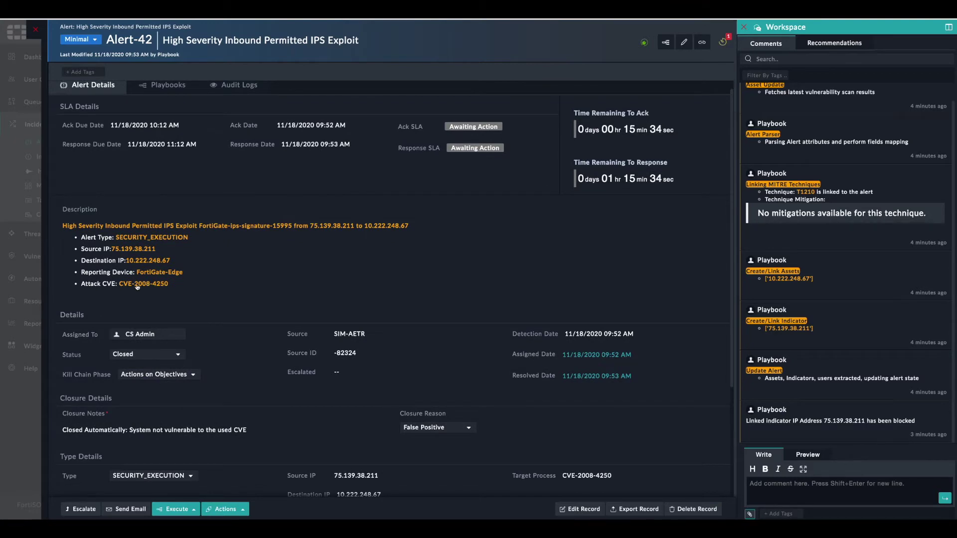
scroll(161, 286, "down", 5)
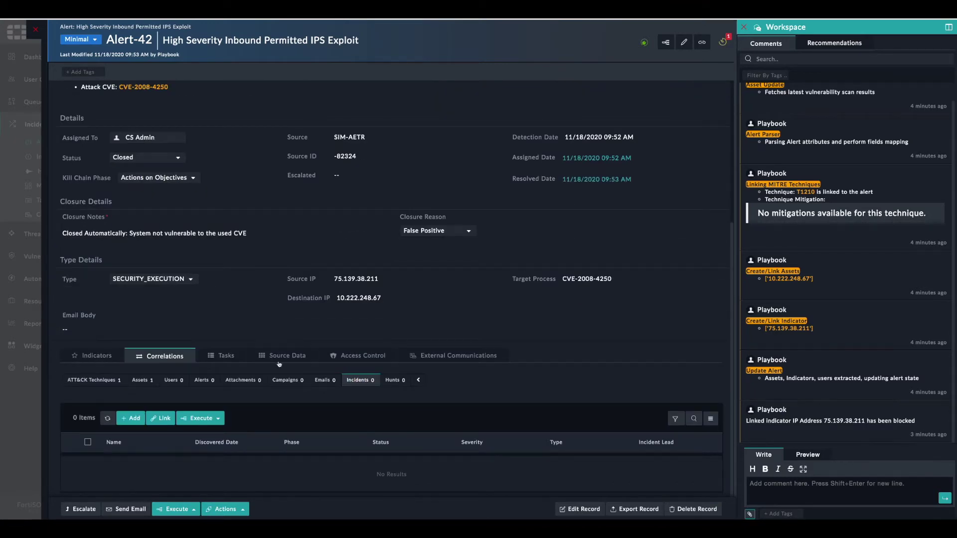
scroll(254, 337, "up", 5)
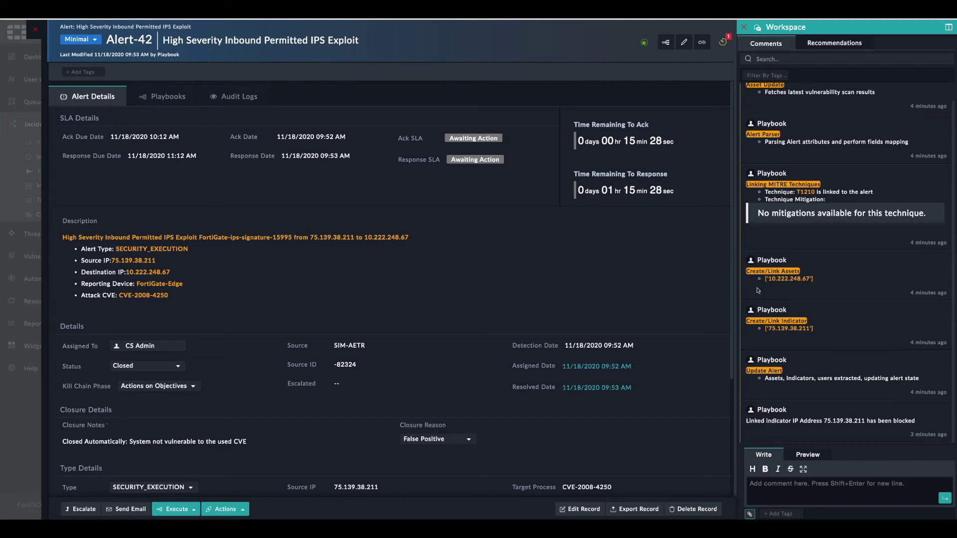
scroll(222, 405, "down", 1)
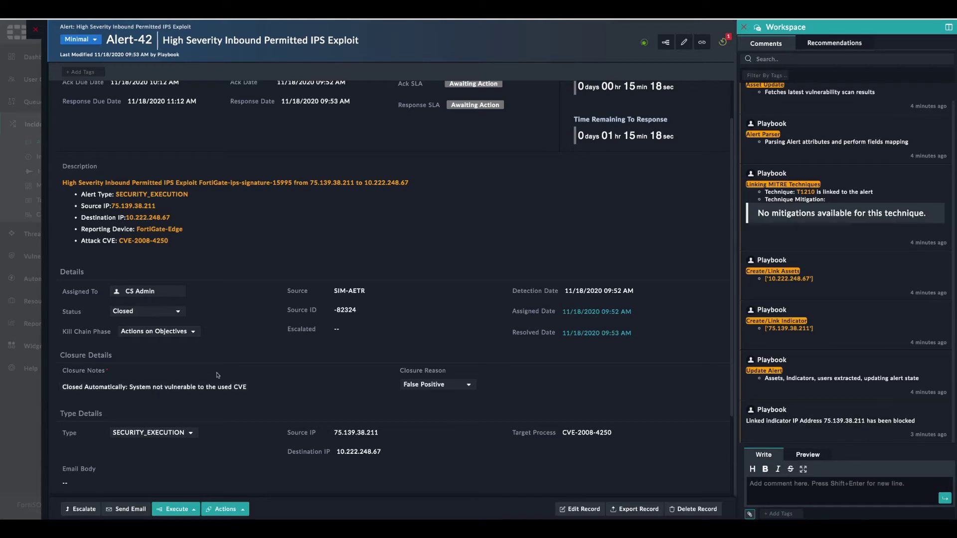
scroll(287, 298, "up", 2)
- Resume the simulator so Successful VPN Logon alerts 43 and 44 arrive in FortiSOAR
left_click(35, 32)
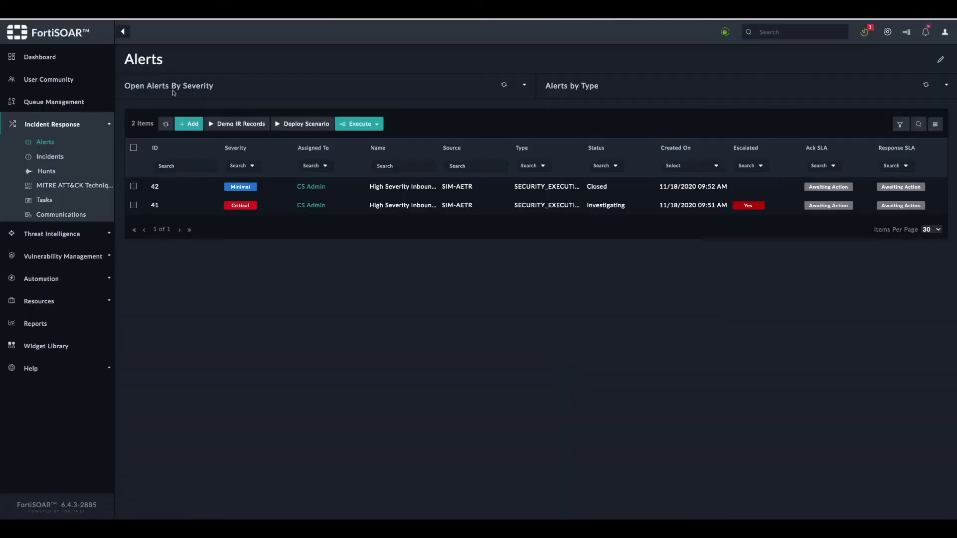
key("super+Tab")
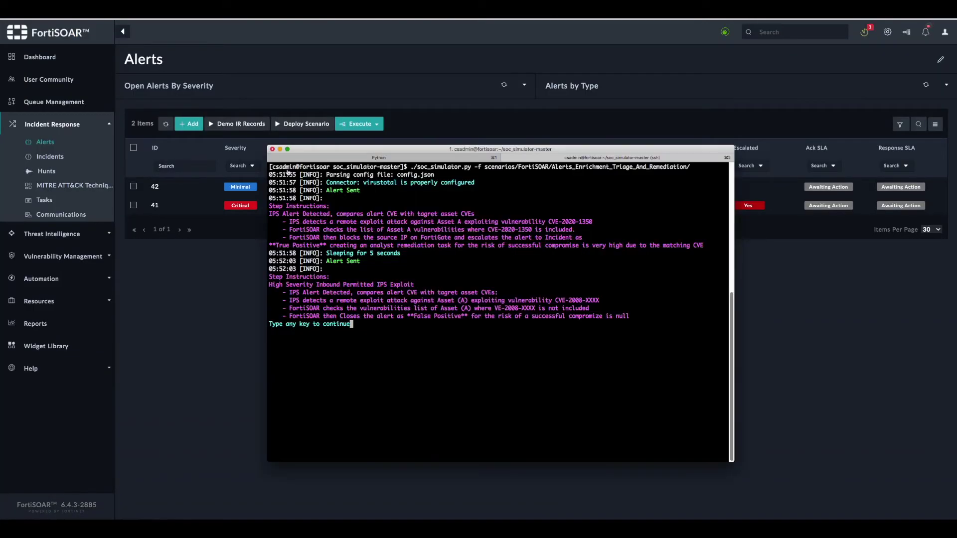
key("Return")
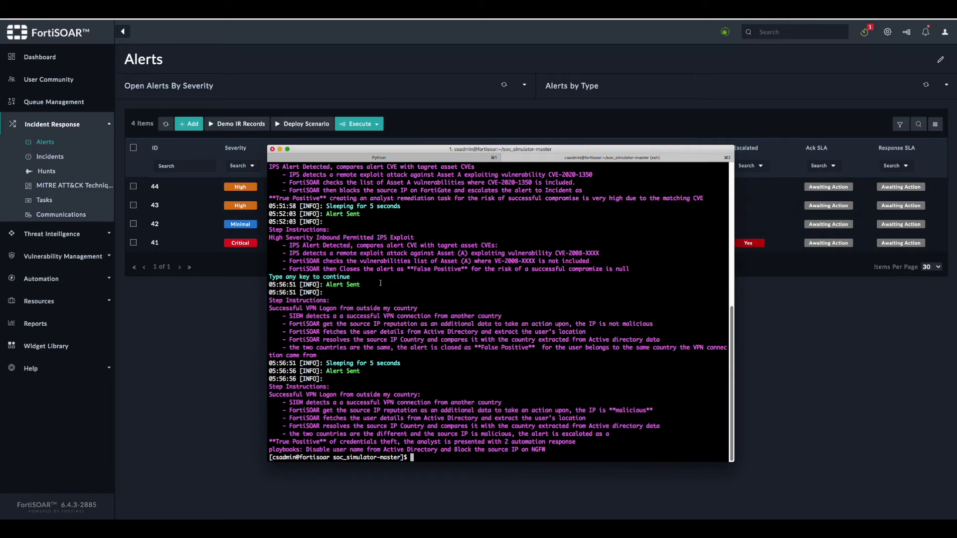
left_click(223, 341)
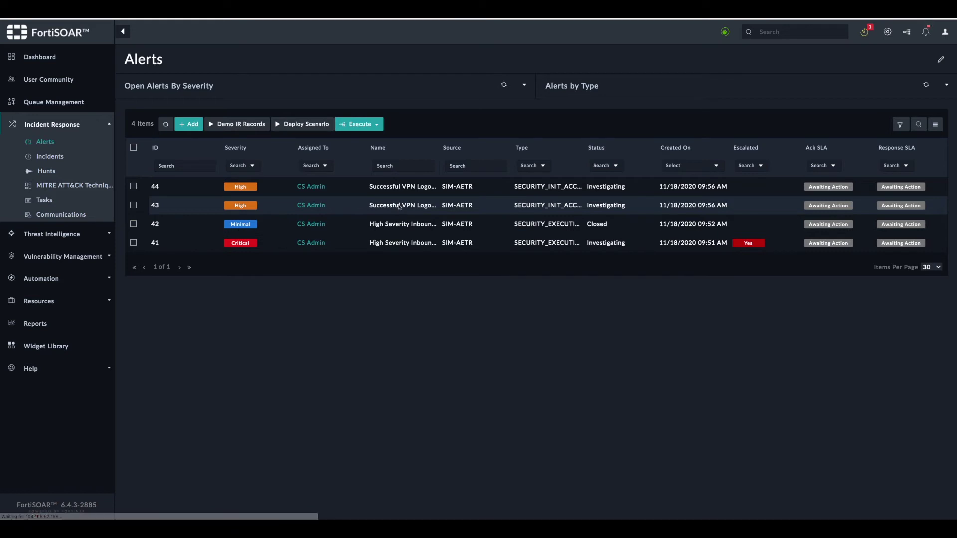
- Open alert 43 and choose Do Nothing for its SIEM alert
left_click(398, 205)
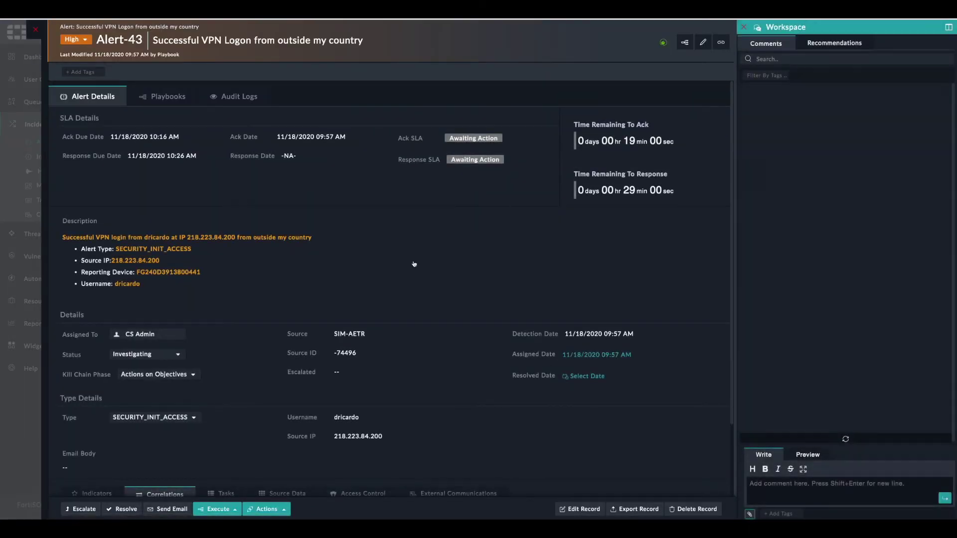
scroll(413, 269, "down", 3)
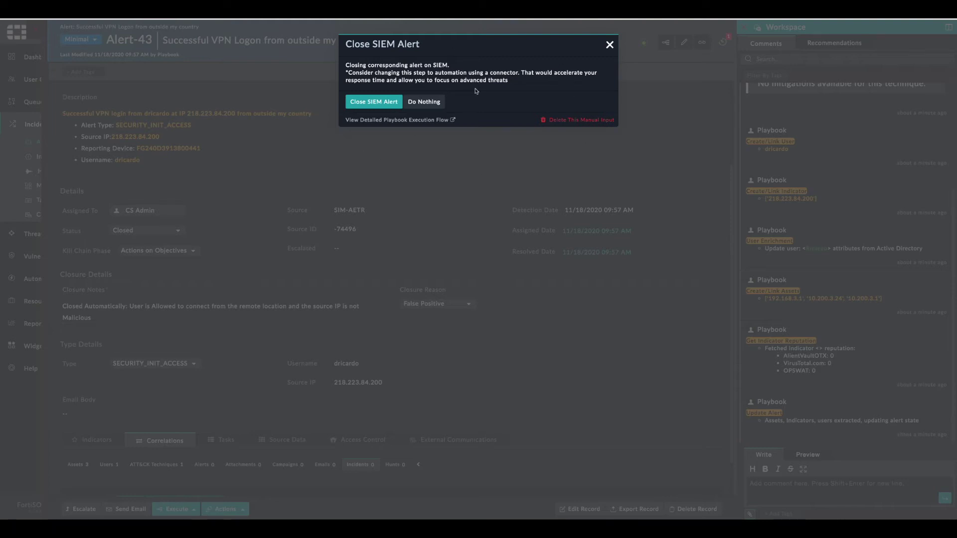
left_click(432, 106)
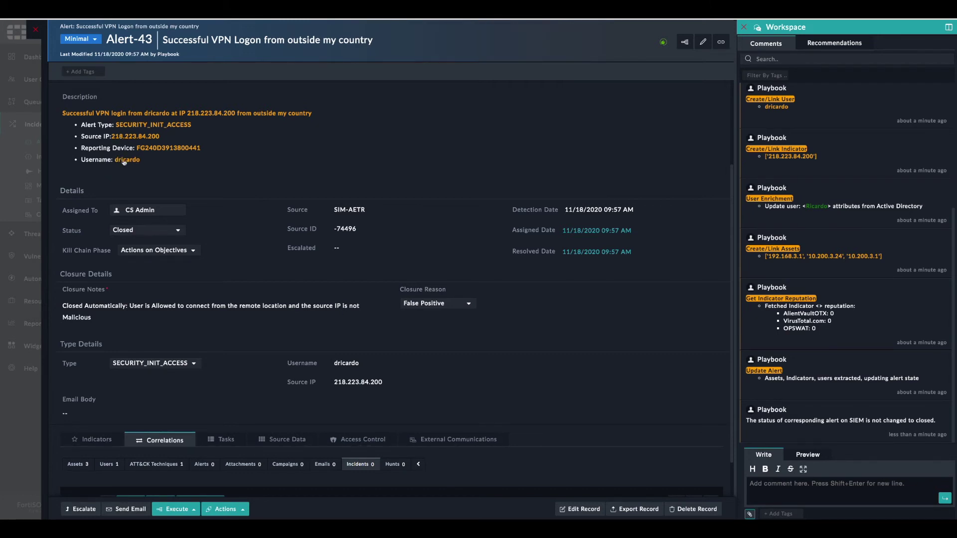
- Open the correlated user User-13 from Correlations > Users
scroll(382, 270, "down", 2)
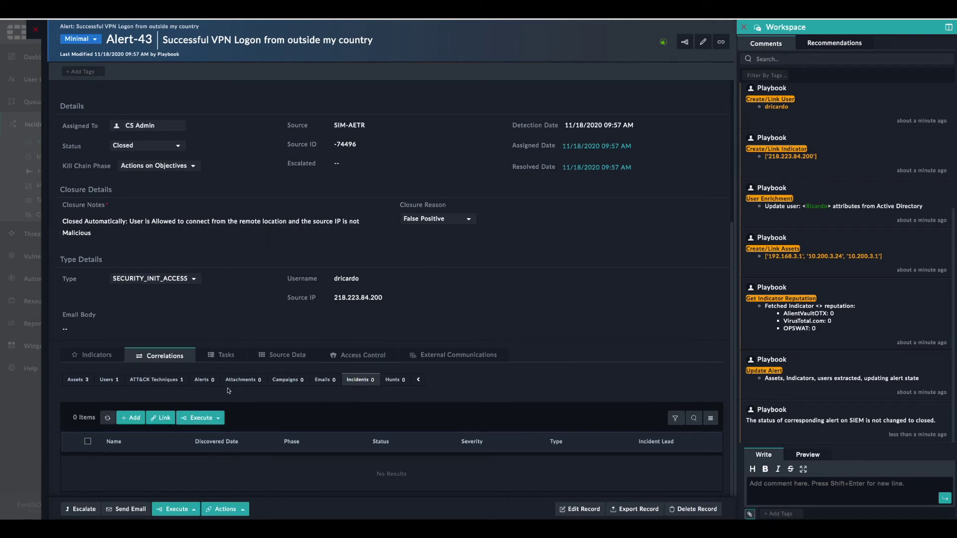
left_click(109, 379)
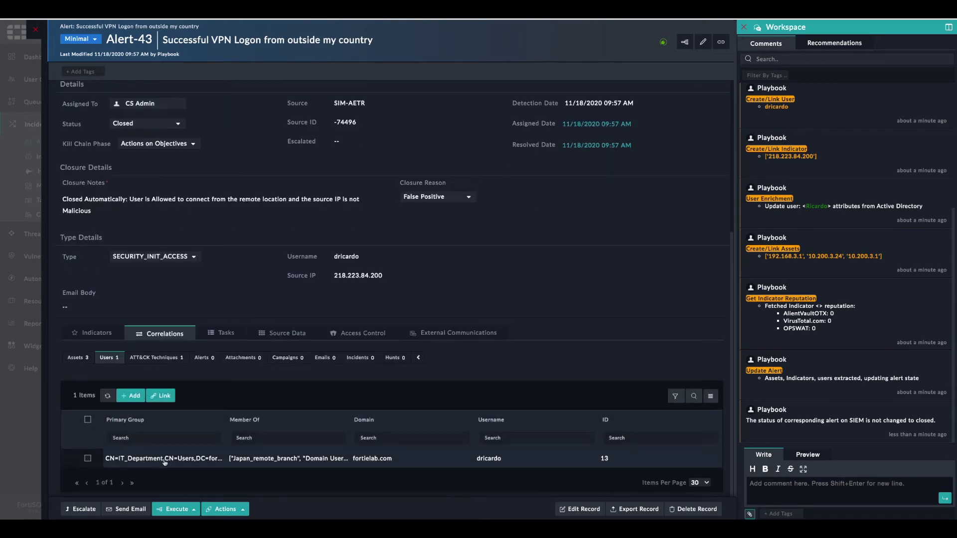
left_click(191, 461)
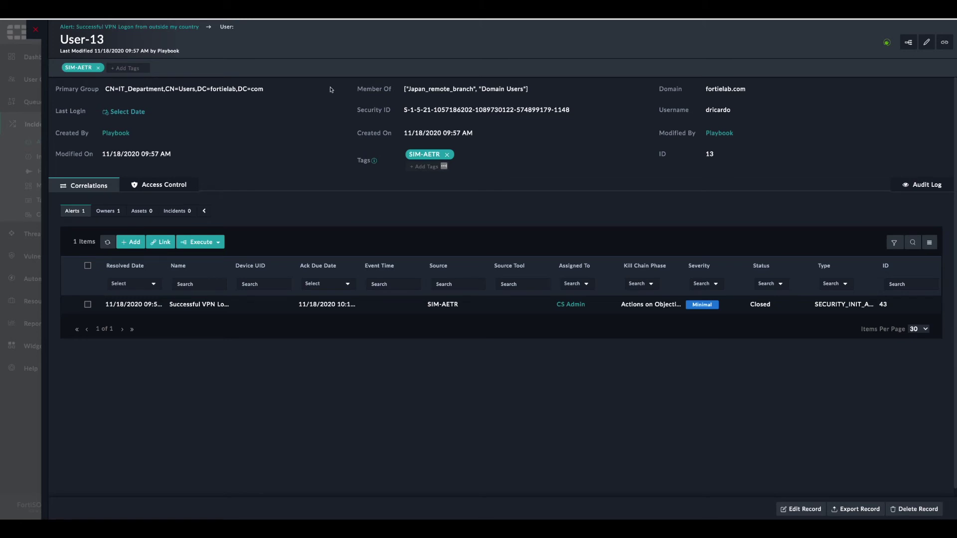
- Back on Alert-43, review its source IP indicator and correlated user, then close it
left_click(141, 27)
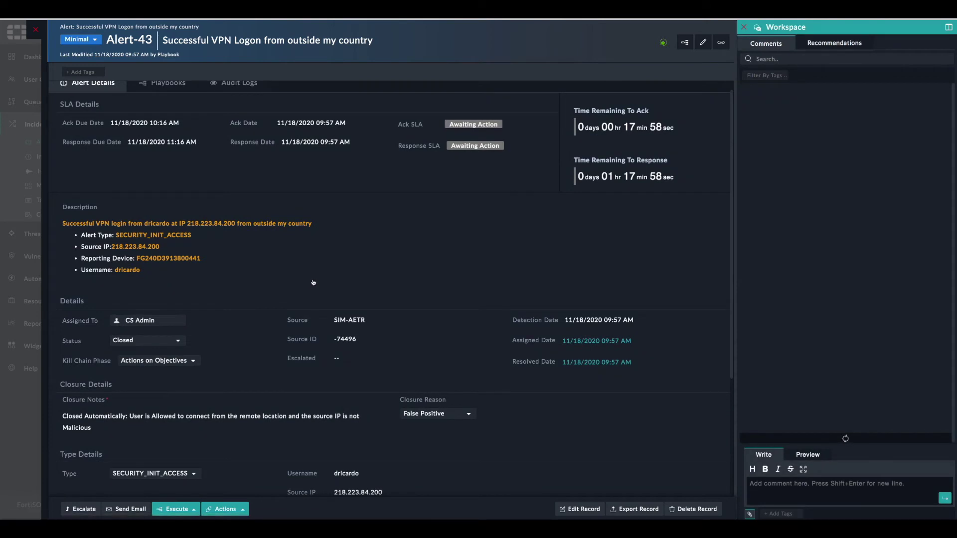
scroll(313, 280, "down", 5)
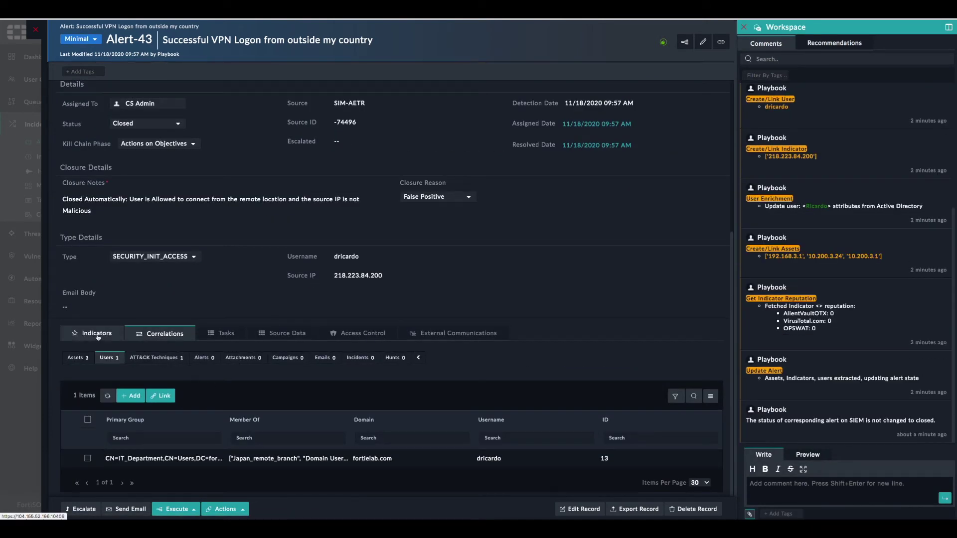
left_click(93, 335)
scroll(319, 433, "down", 2)
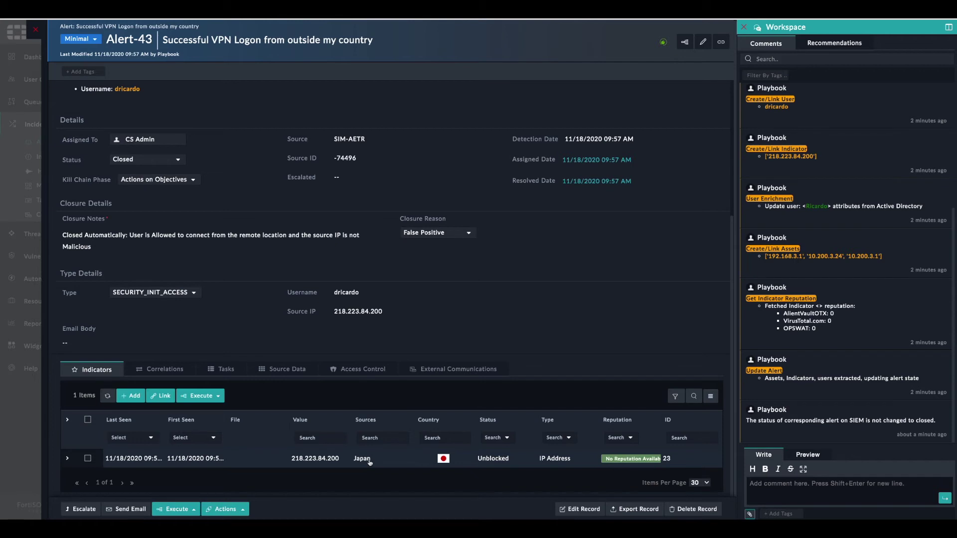
left_click(160, 369)
scroll(337, 422, "down", 1)
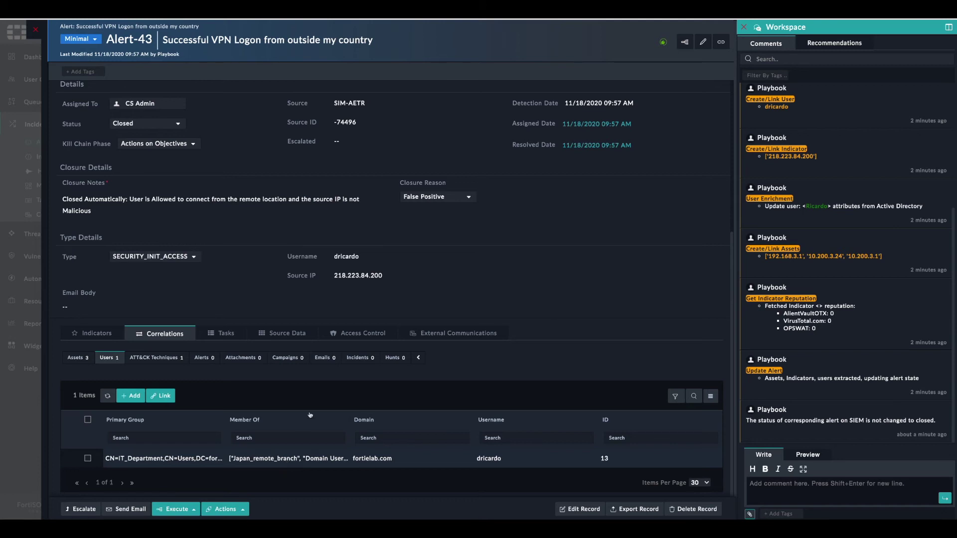
scroll(329, 358, "up", 3)
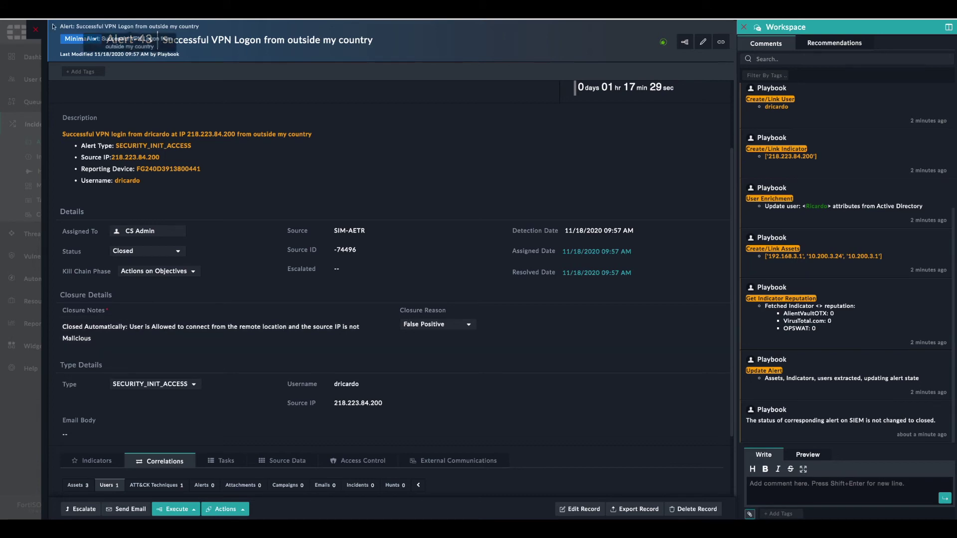
left_click(35, 32)
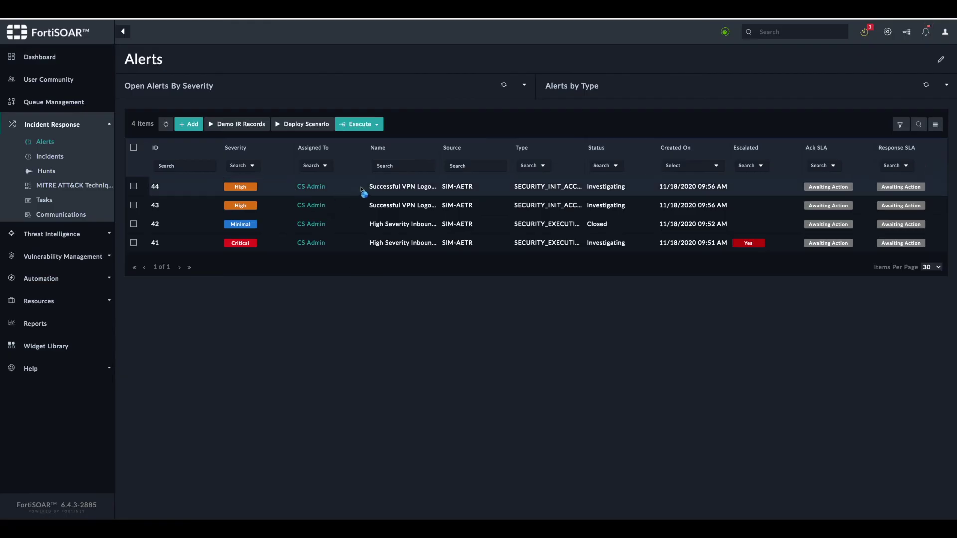
- Open Alert-44 and review its linked indicators, including the blocked malicious IP
left_click(384, 190)
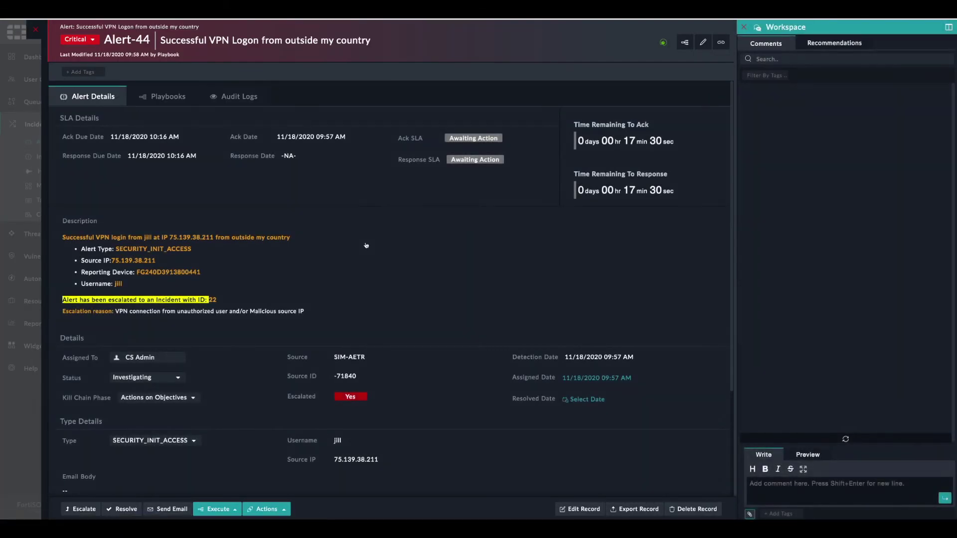
scroll(365, 259, "down", 3)
left_click(95, 333)
scroll(423, 413, "down", 2)
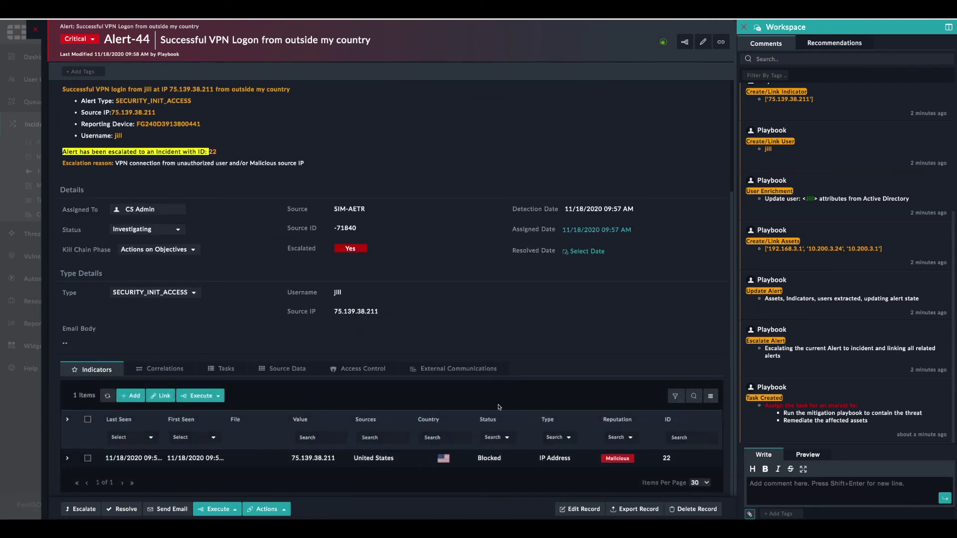
scroll(348, 372, "up", 2)
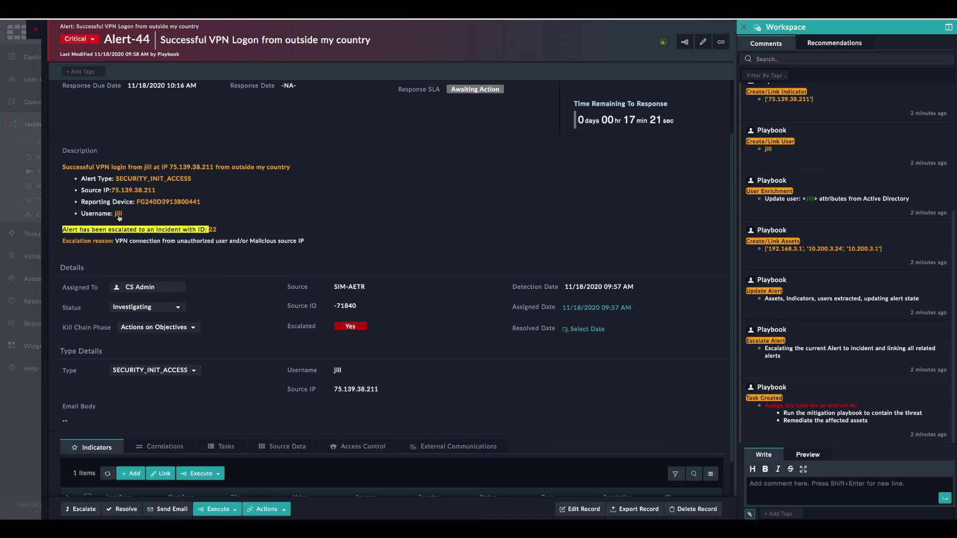
scroll(238, 277, "down", 2)
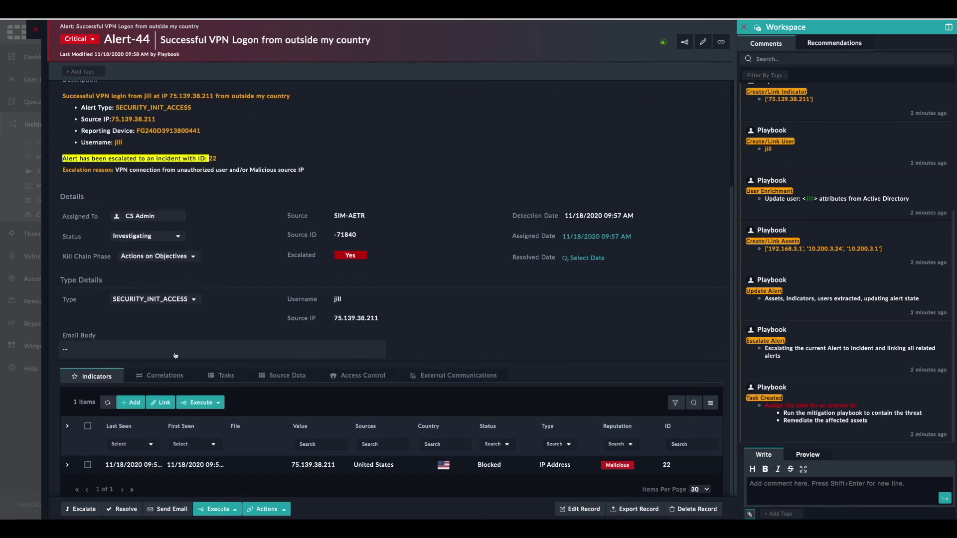
- Compare Alert-44's correlated users against its indicators
left_click(166, 376)
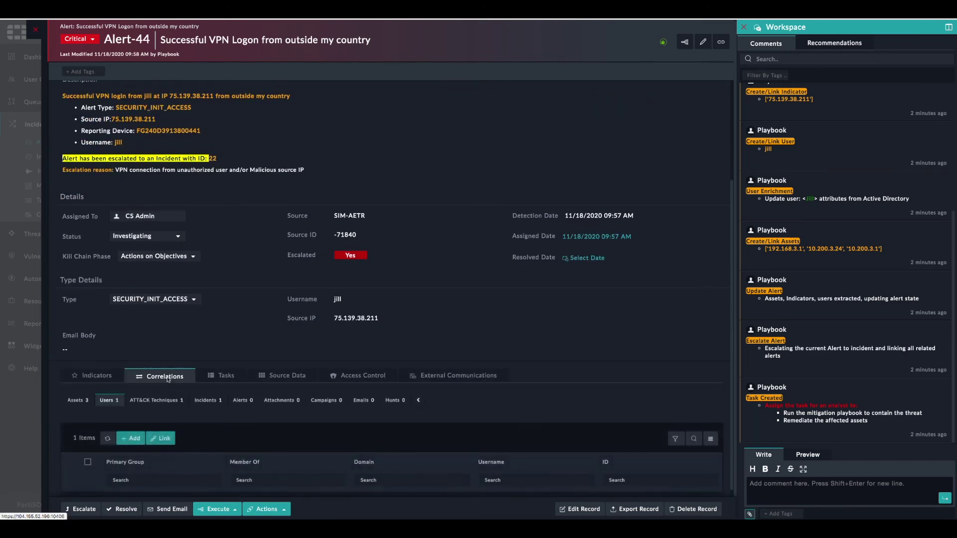
scroll(168, 408, "down", 1)
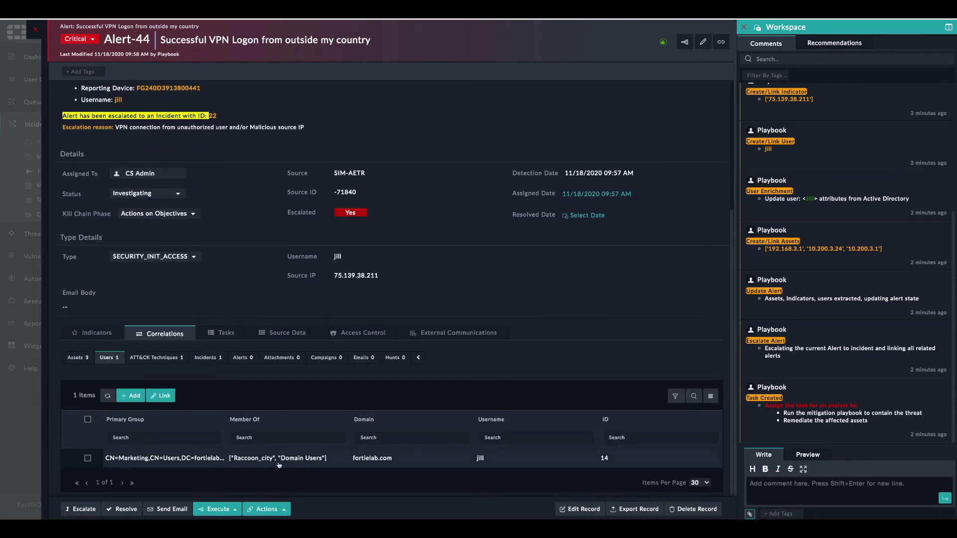
left_click(92, 333)
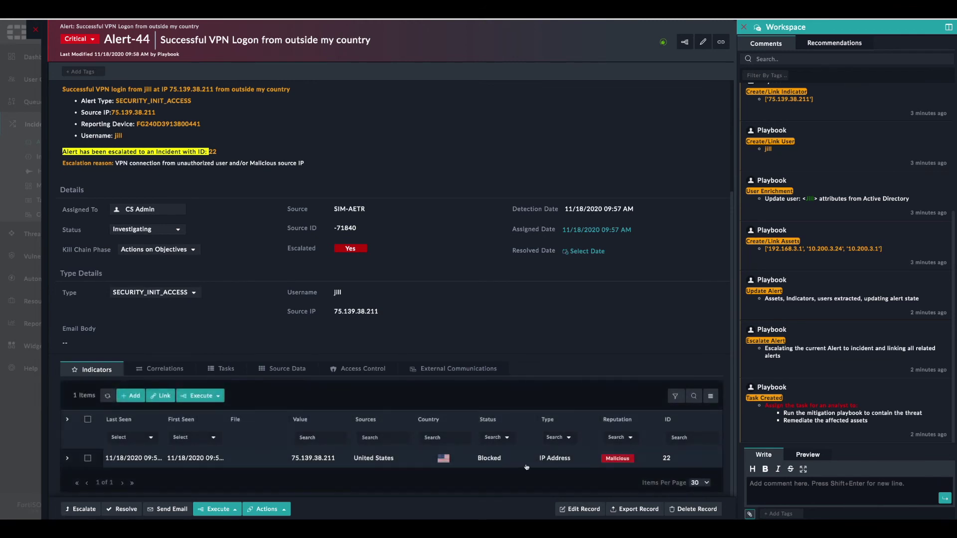
left_click(176, 369)
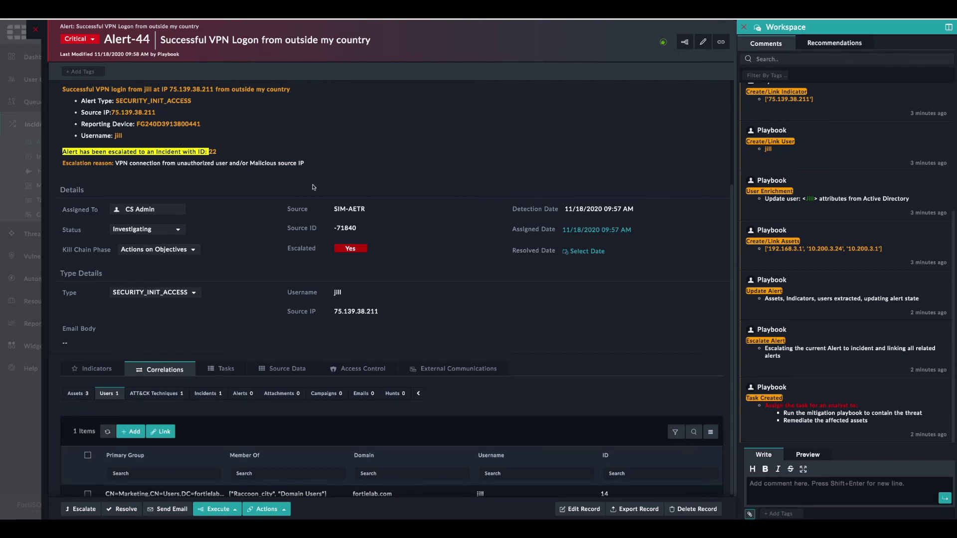
scroll(314, 472, "down", 2)
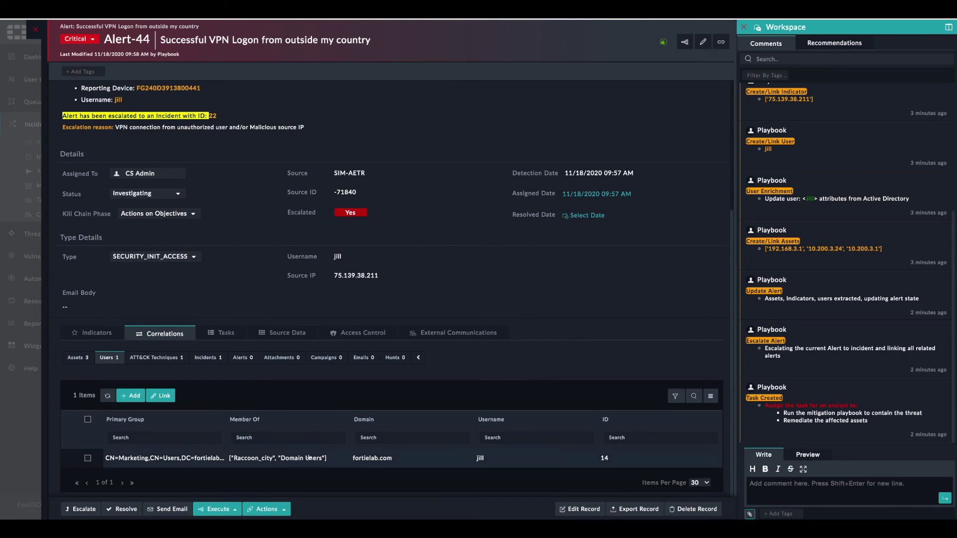
scroll(322, 411, "up", 5)
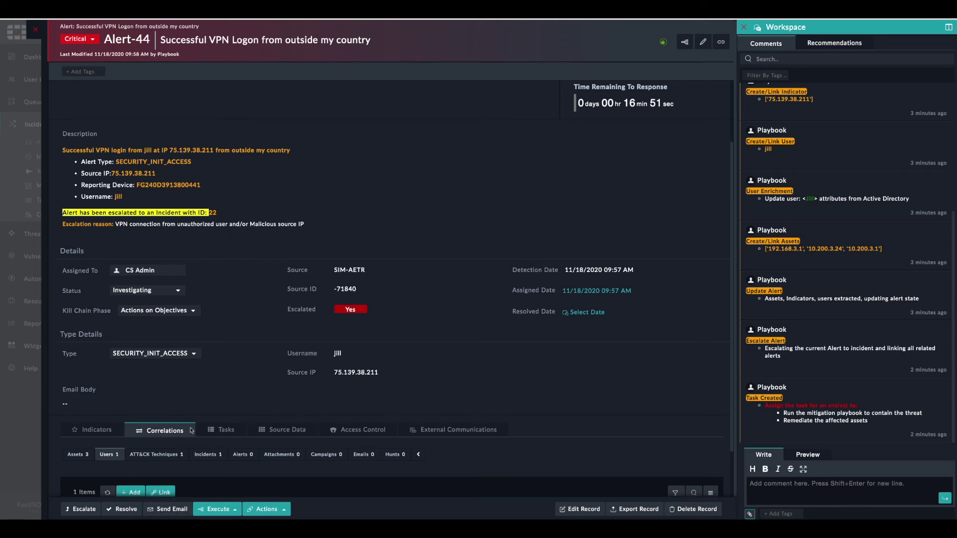
scroll(192, 430, "down", 5)
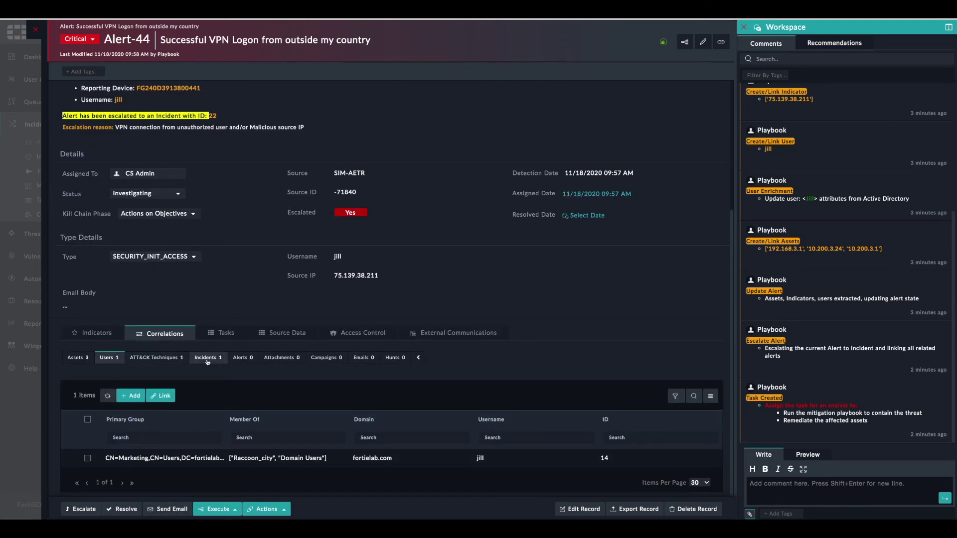
- Open Incident-22, the Successful VPN Logon incident correlated with the alert
left_click(206, 359)
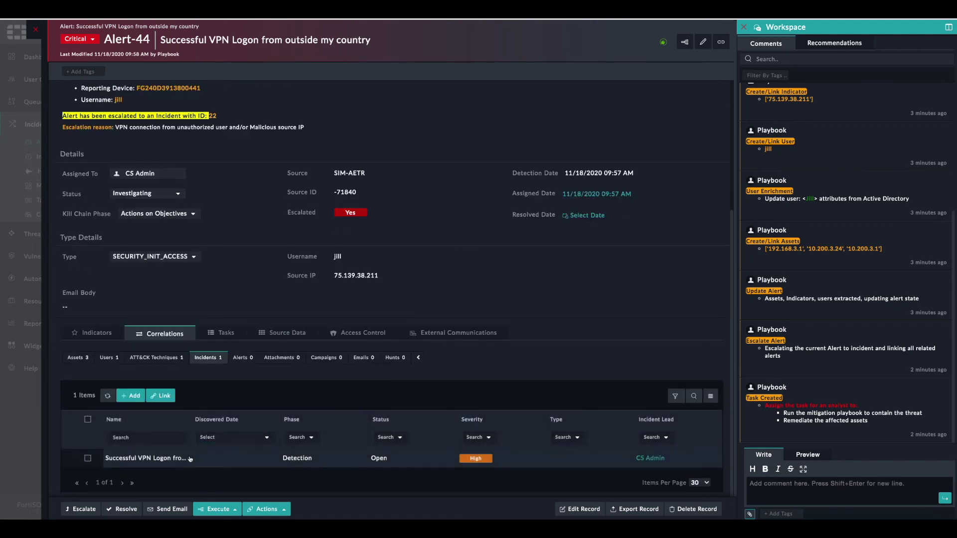
left_click(177, 459)
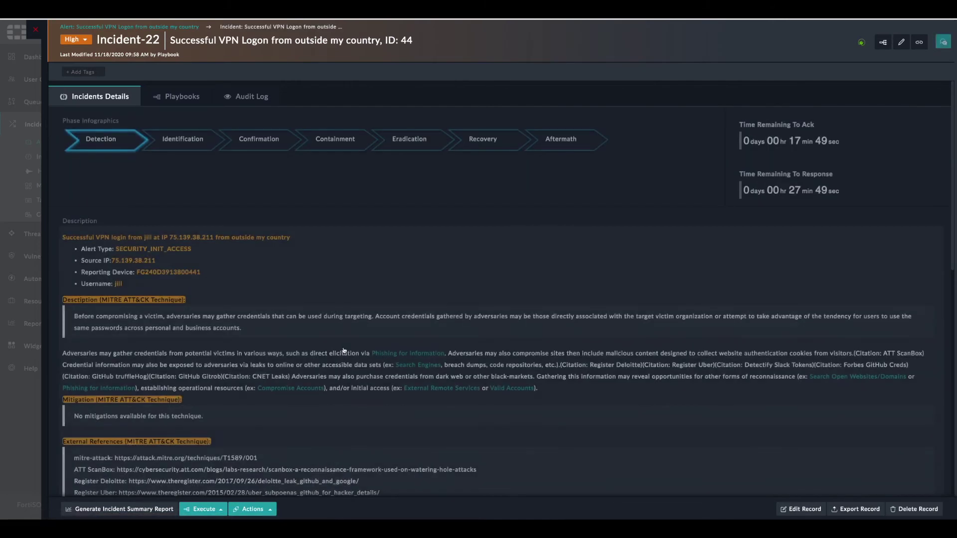
scroll(377, 382, "down", 5)
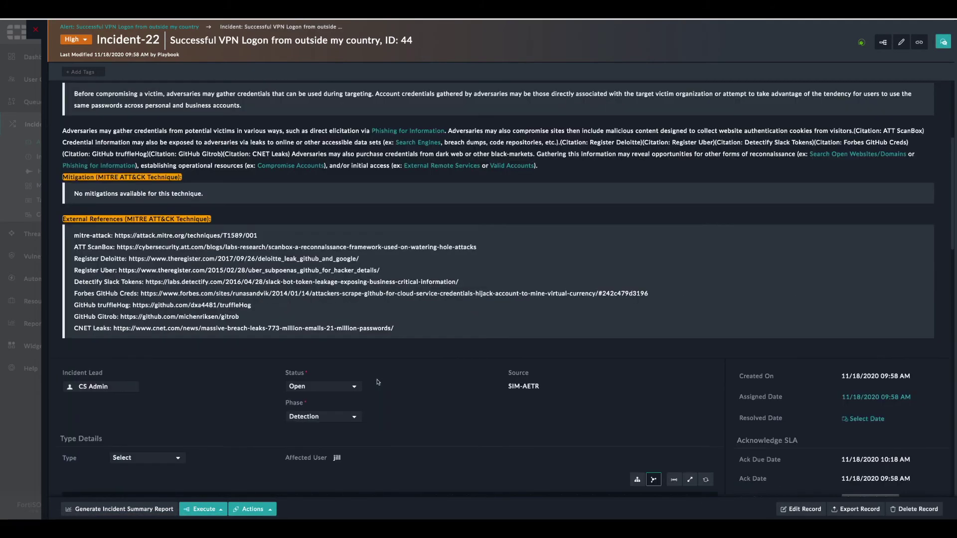
scroll(377, 382, "down", 8)
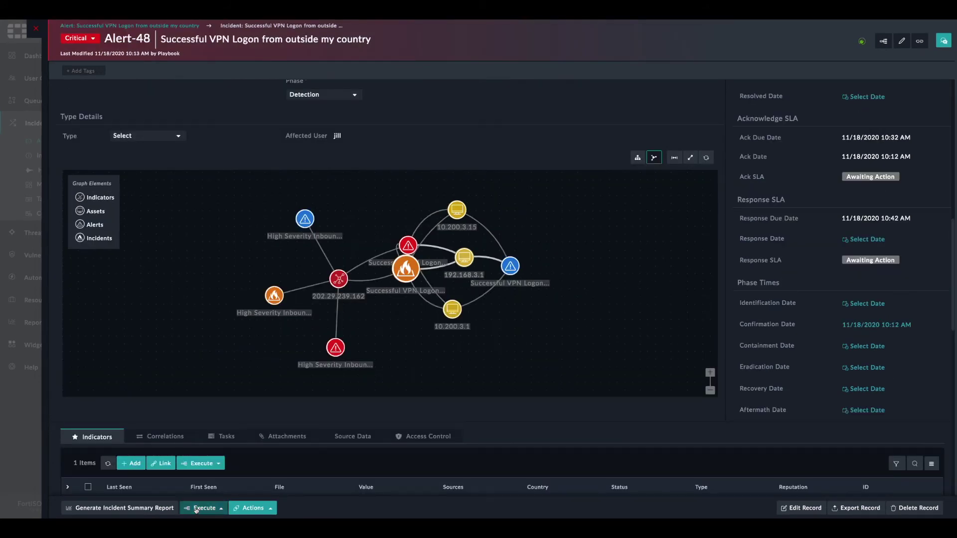
- Run the Credential Theft Remediation playbook on Incident-22
left_click(197, 509)
type("e")
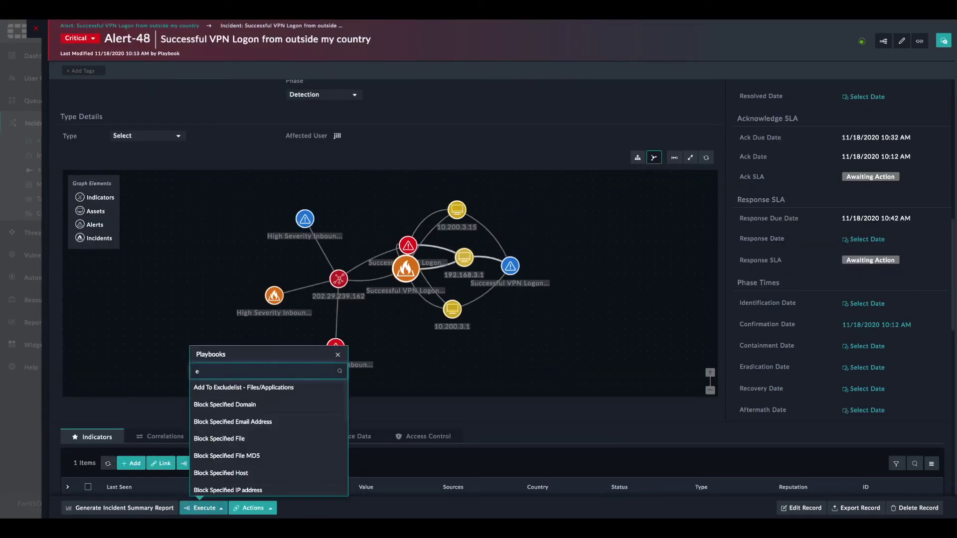
type("red")
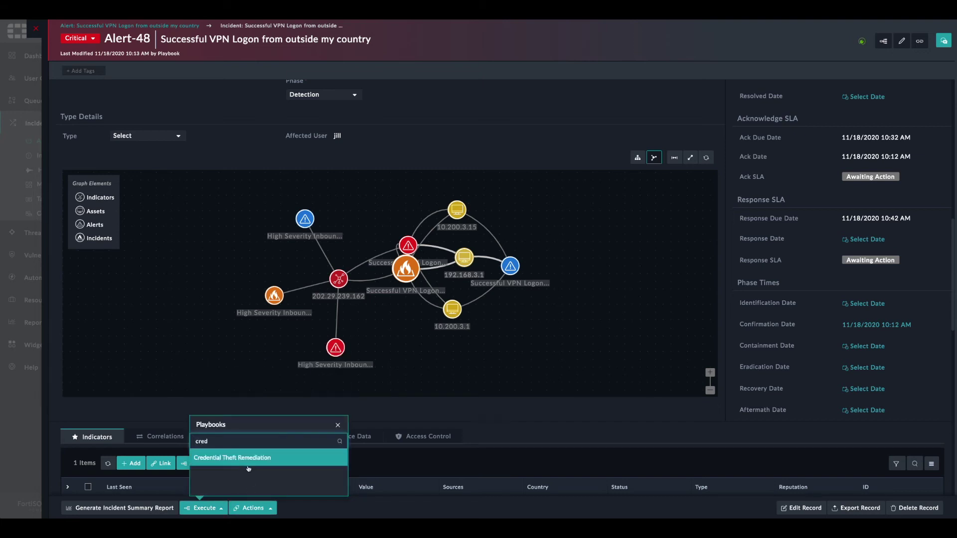
left_click(246, 459)
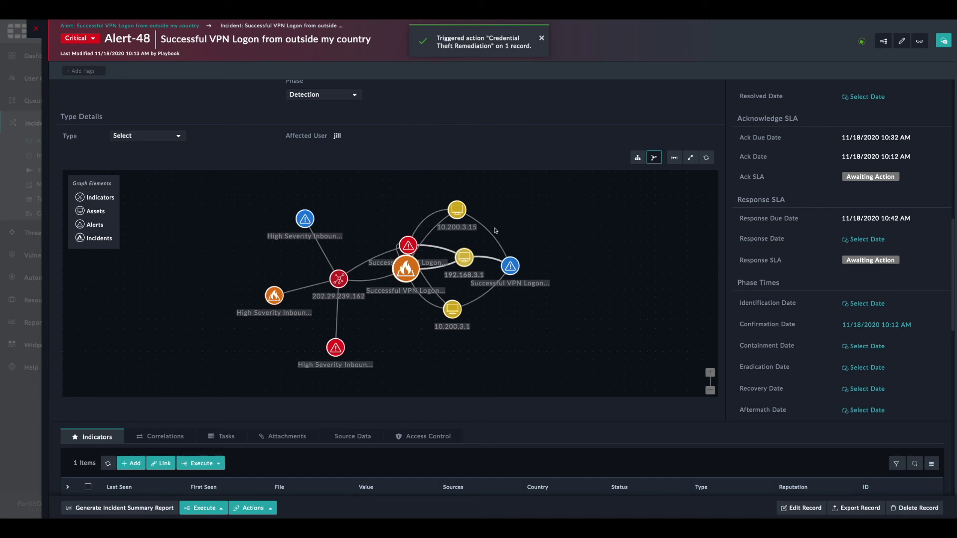
- Show the record's executed playbook log, now awaiting remediation approval
scroll(289, 139, "up", 3)
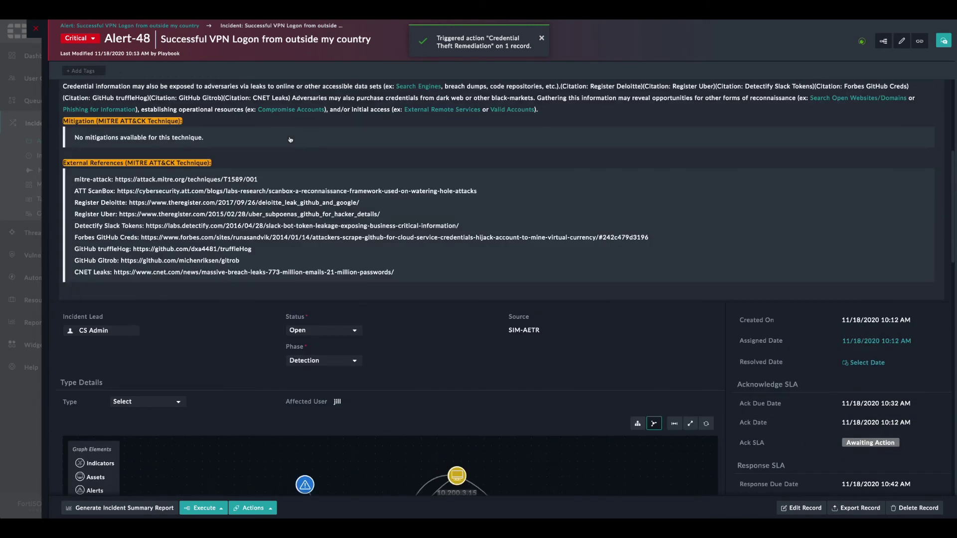
scroll(290, 139, "up", 5)
left_click(185, 99)
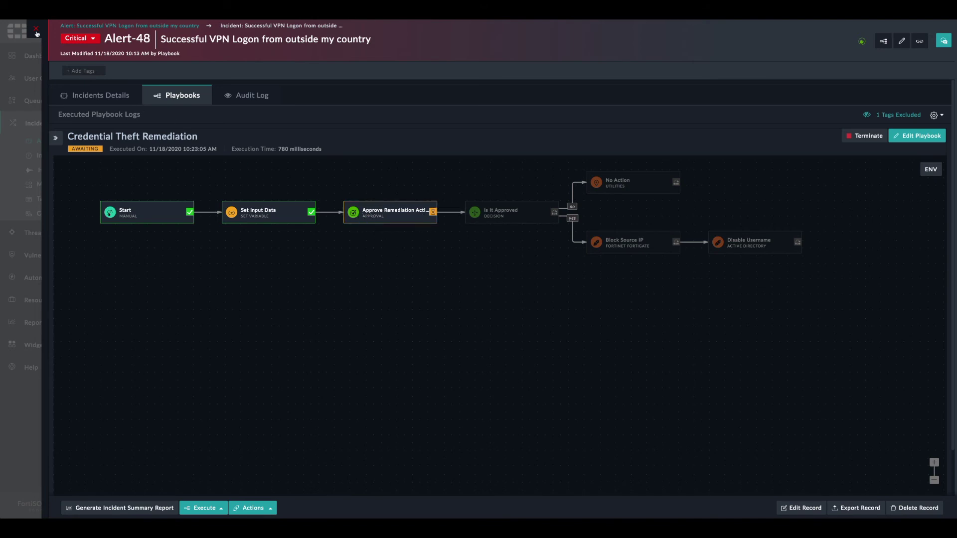
- Approve and confirm the pending Credential Theft Remediation step, then view the executed playbook logs
left_click(37, 30)
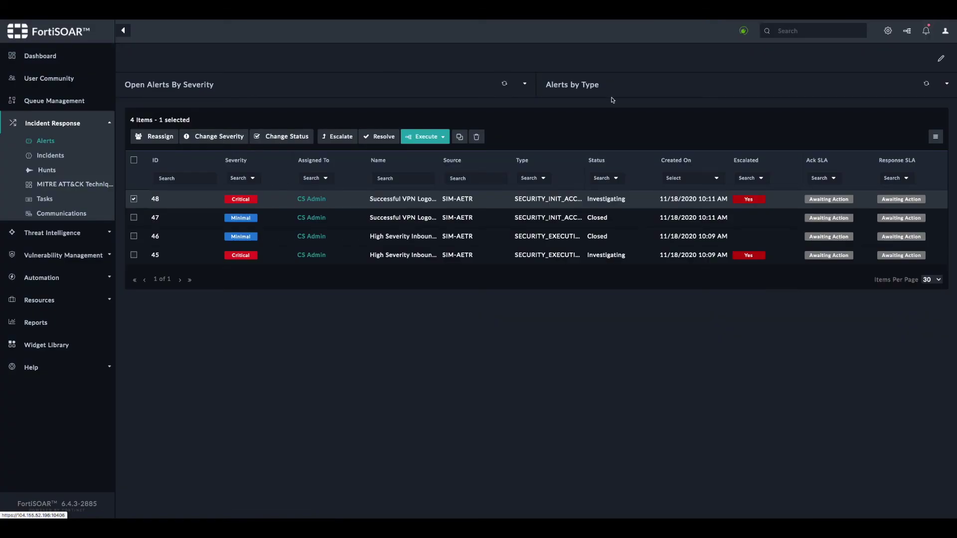
left_click(925, 32)
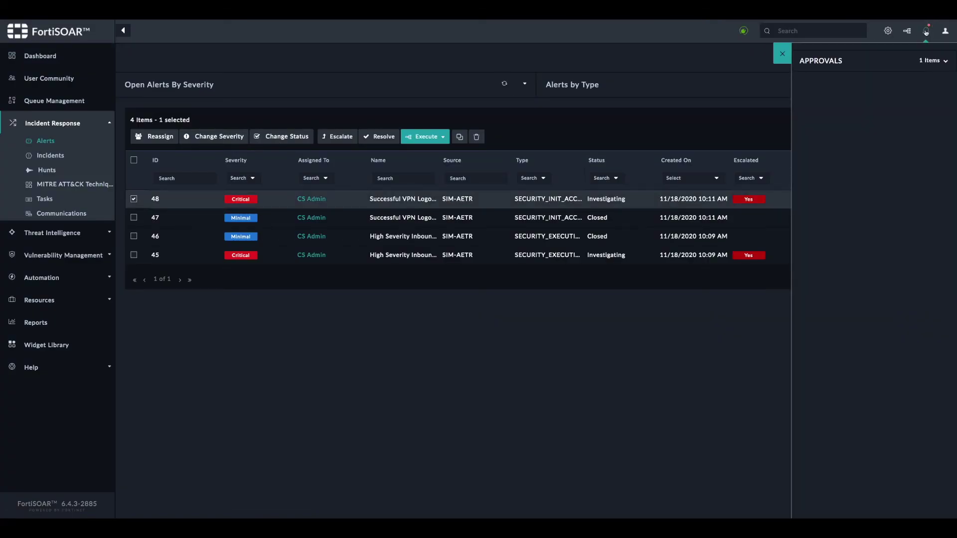
left_click(945, 61)
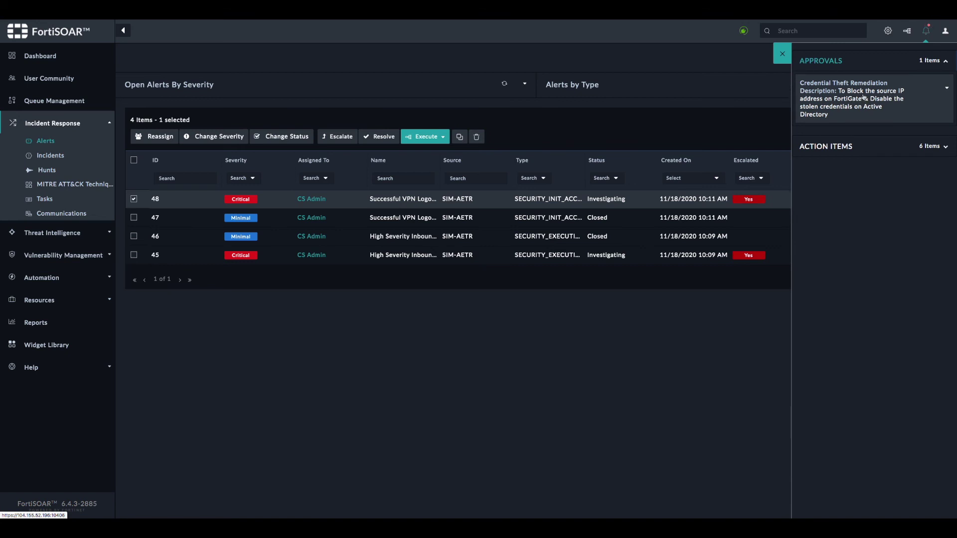
left_click(881, 99)
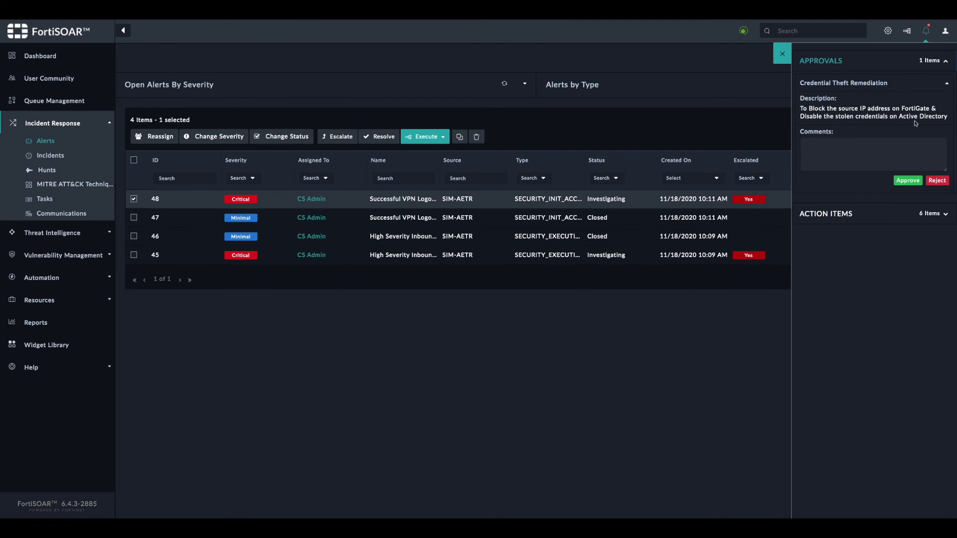
left_click(904, 180)
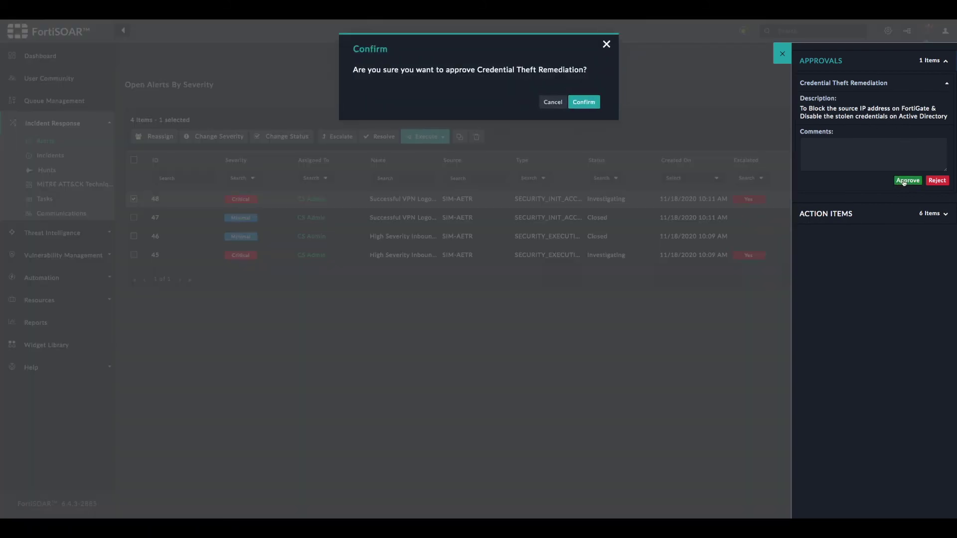
left_click(584, 102)
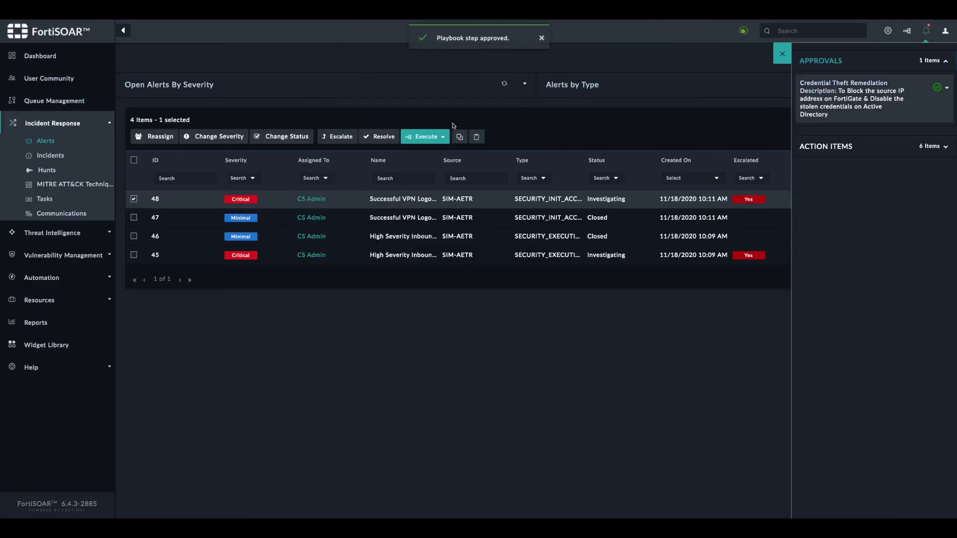
left_click(907, 31)
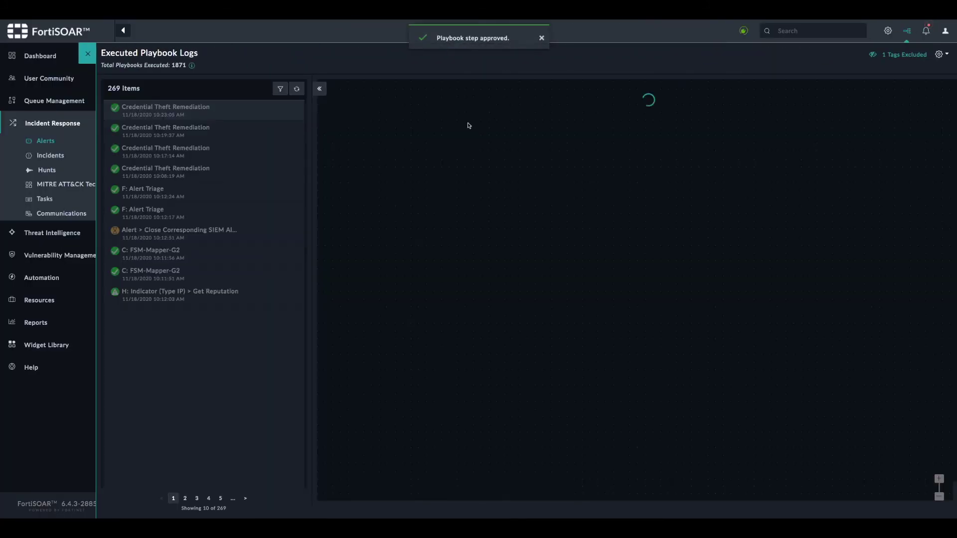
- Verify Block Source IP and Disable Username outputs both report Success, then exit the logs
left_click_drag(772, 246, 618, 258)
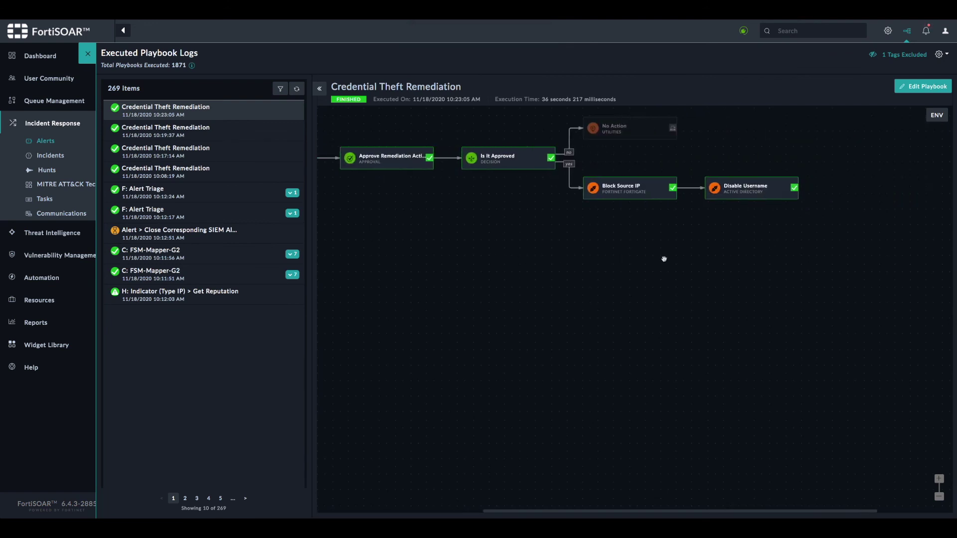
left_click(631, 193)
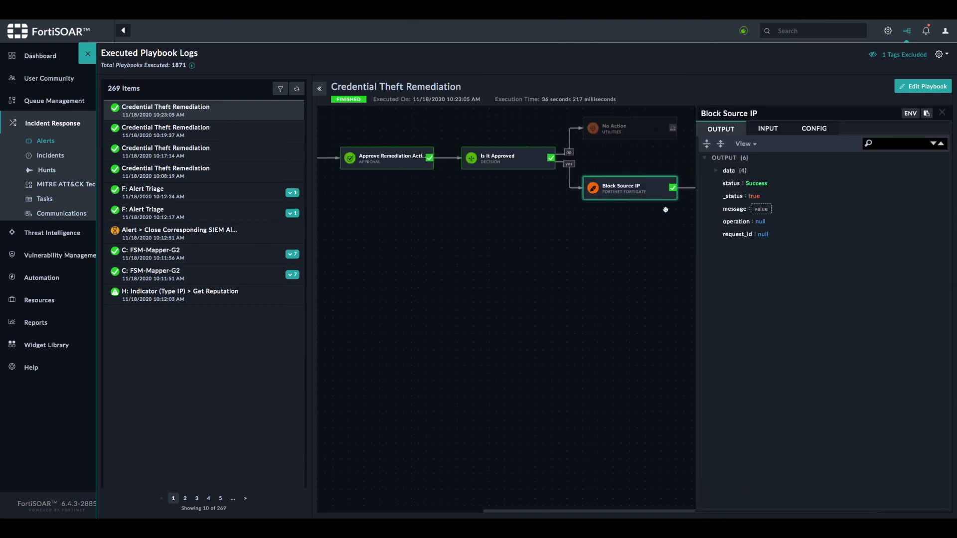
left_click(942, 113)
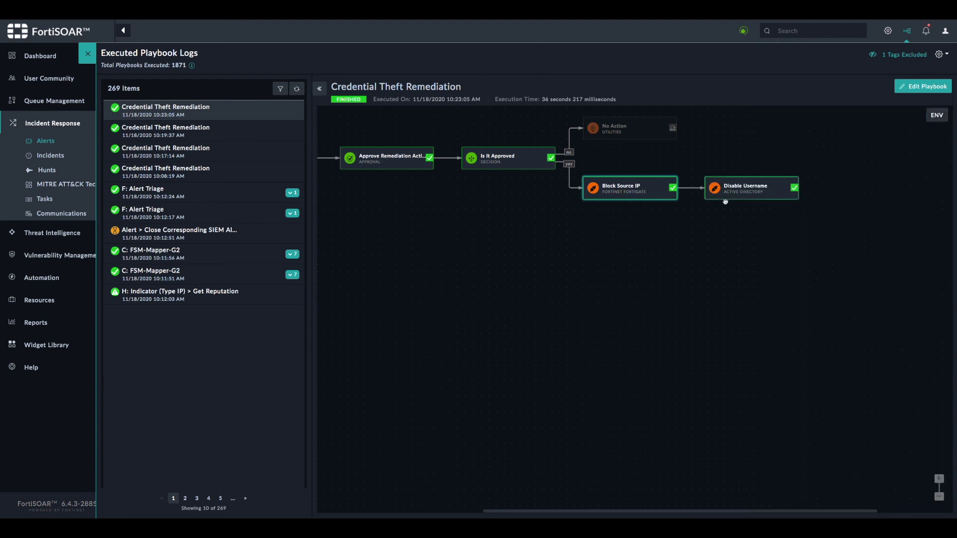
left_click(757, 190)
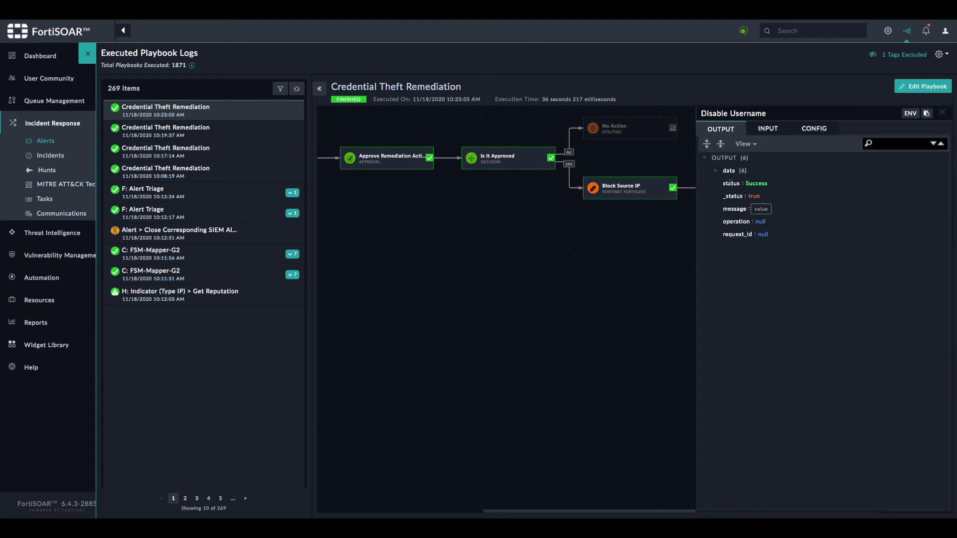
left_click(942, 114)
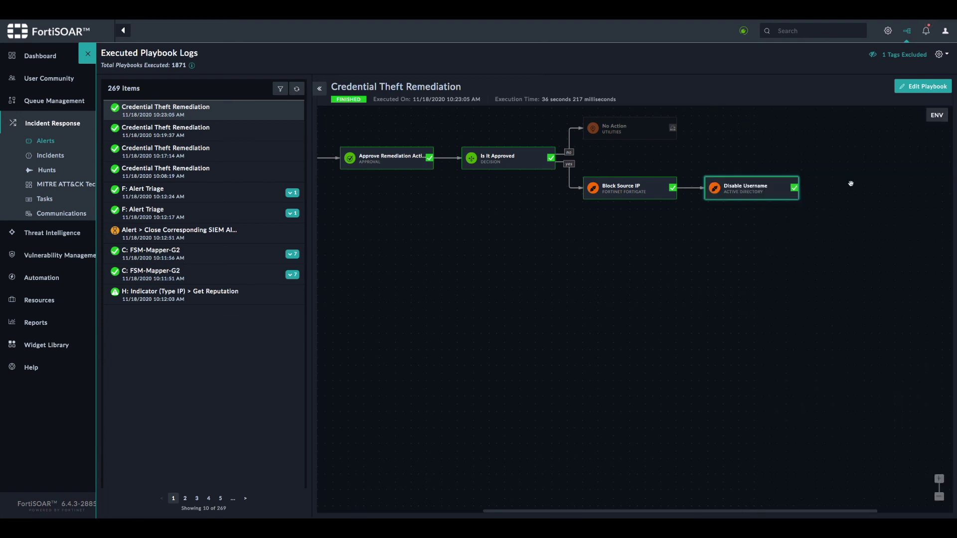
left_click(88, 54)
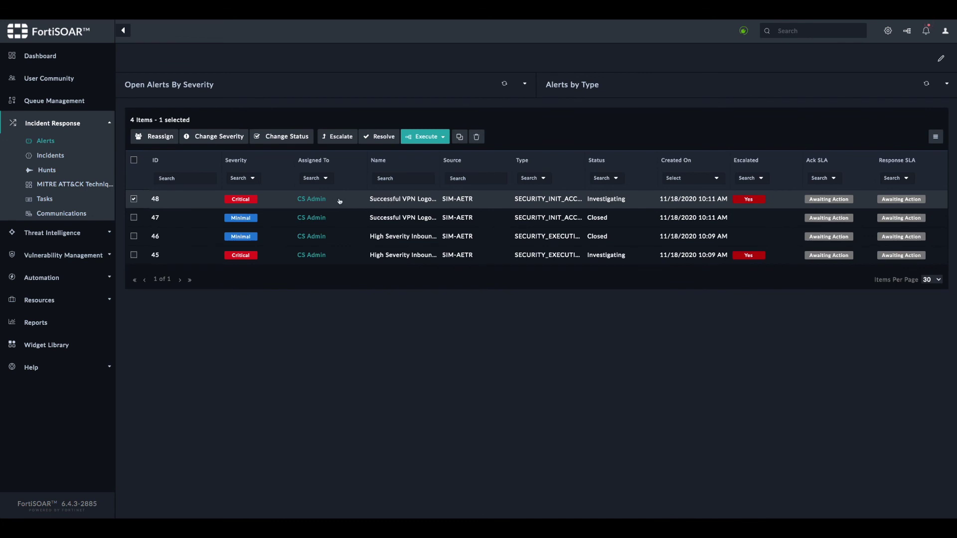
- Generate an Incident Summary Report for incident 24
left_click(47, 156)
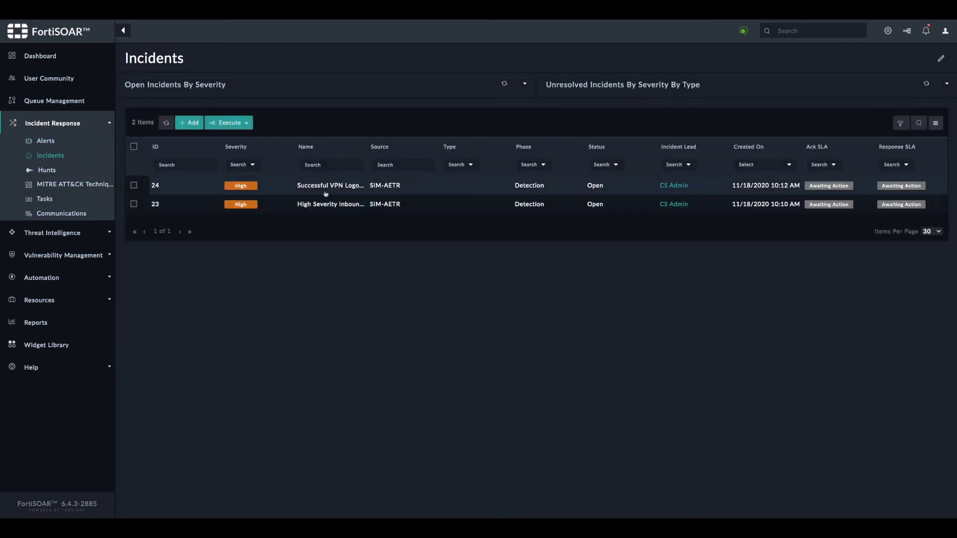
left_click(326, 187)
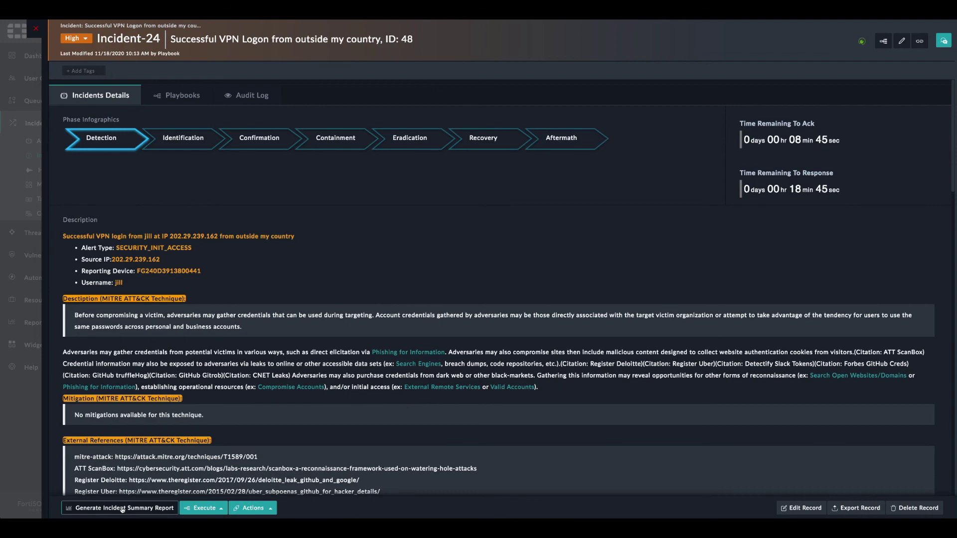
left_click(123, 509)
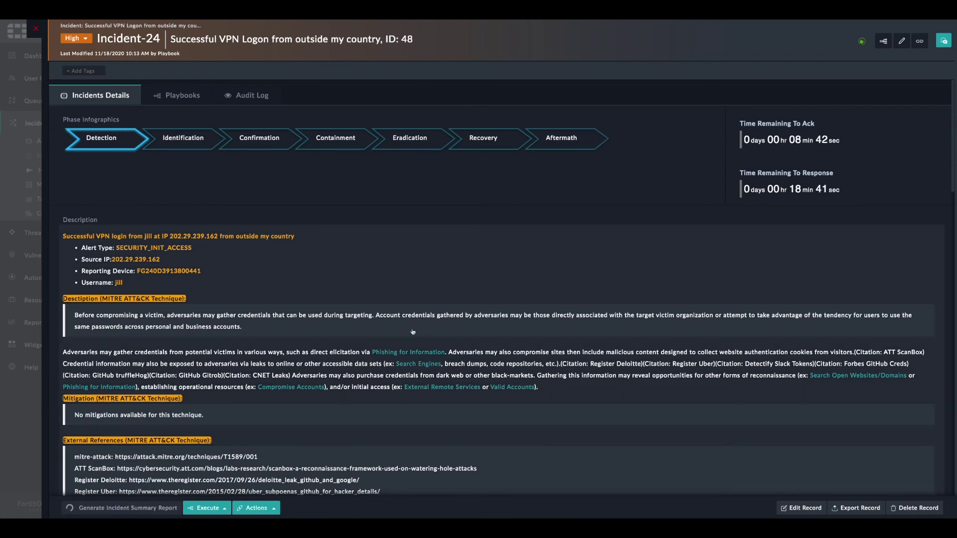
- Check the Indicators table shows the source IP as Blocked and return to the incidents list
scroll(496, 337, "down", 10)
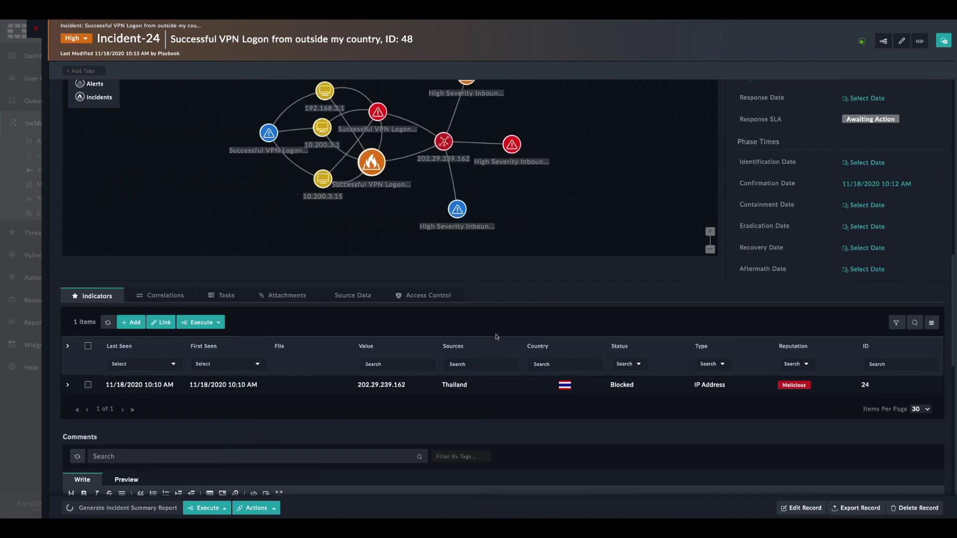
scroll(506, 337, "down", 10)
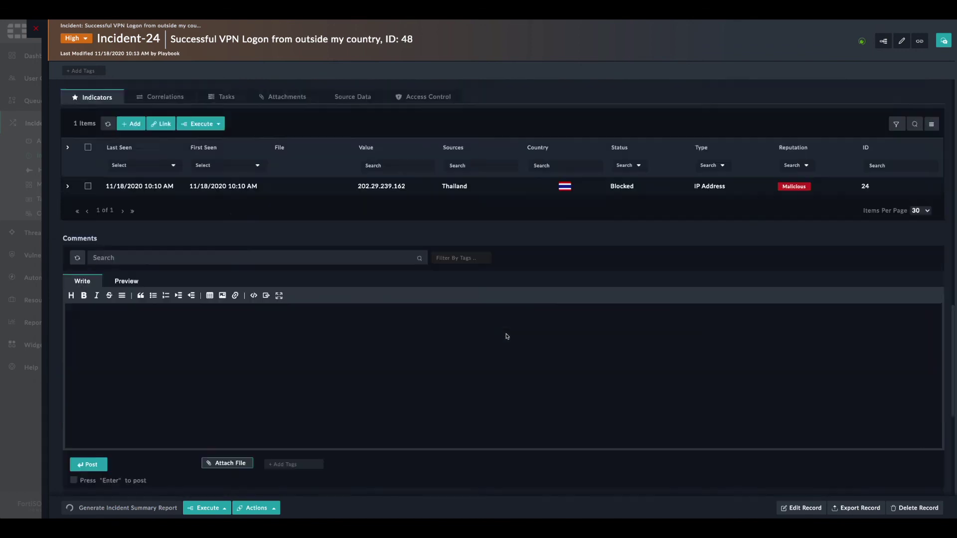
scroll(430, 329, "up", 7)
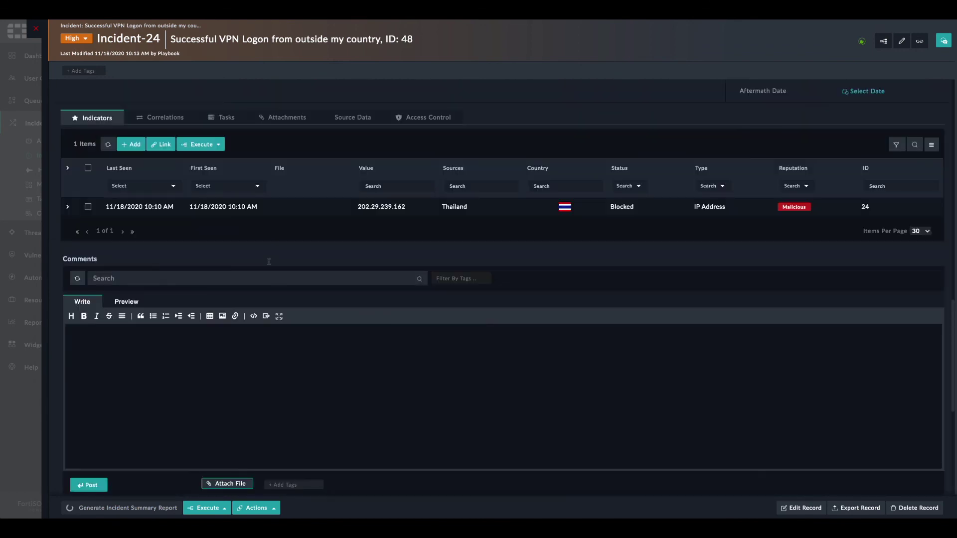
left_click(35, 31)
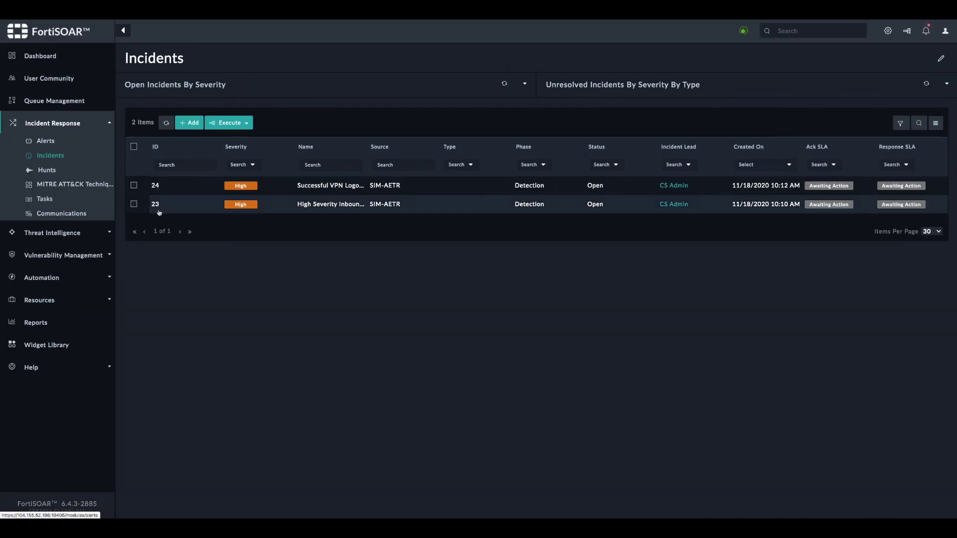
- Download the IncidentSummaryReport file from the Reports History and open the PDF
left_click(39, 325)
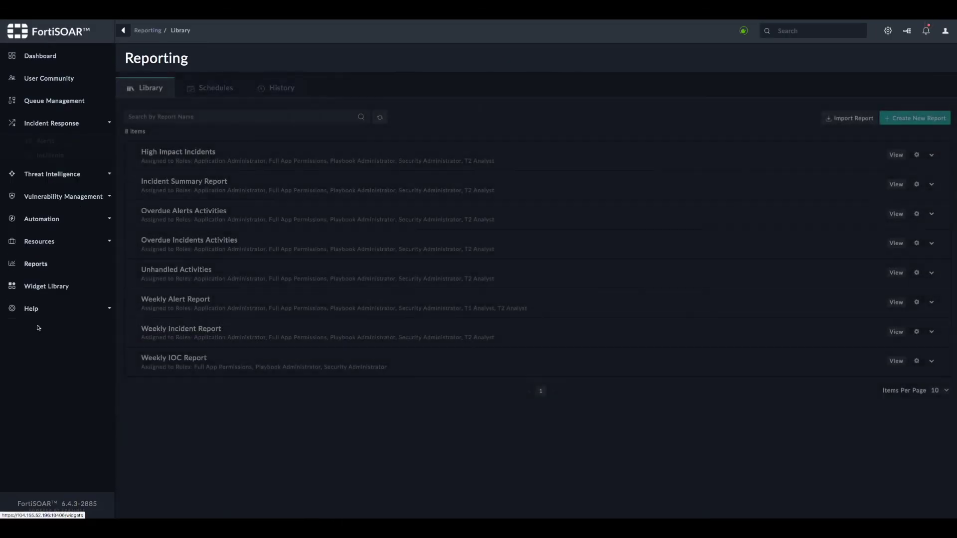
left_click(278, 90)
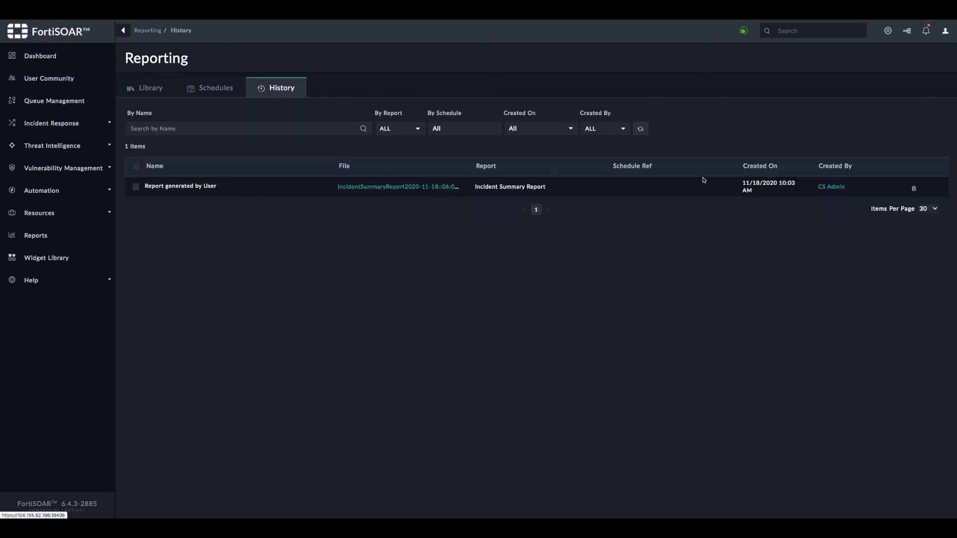
left_click(433, 187)
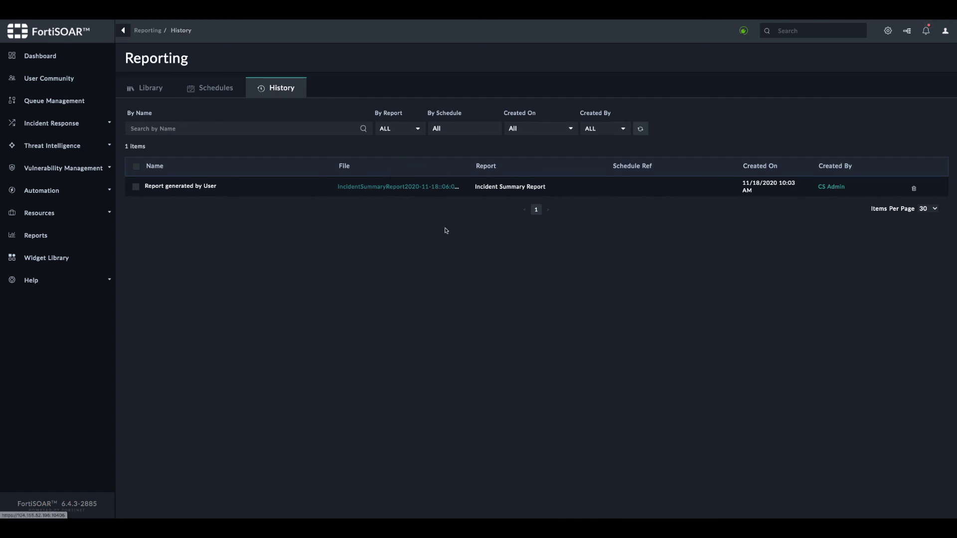
left_click(95, 510)
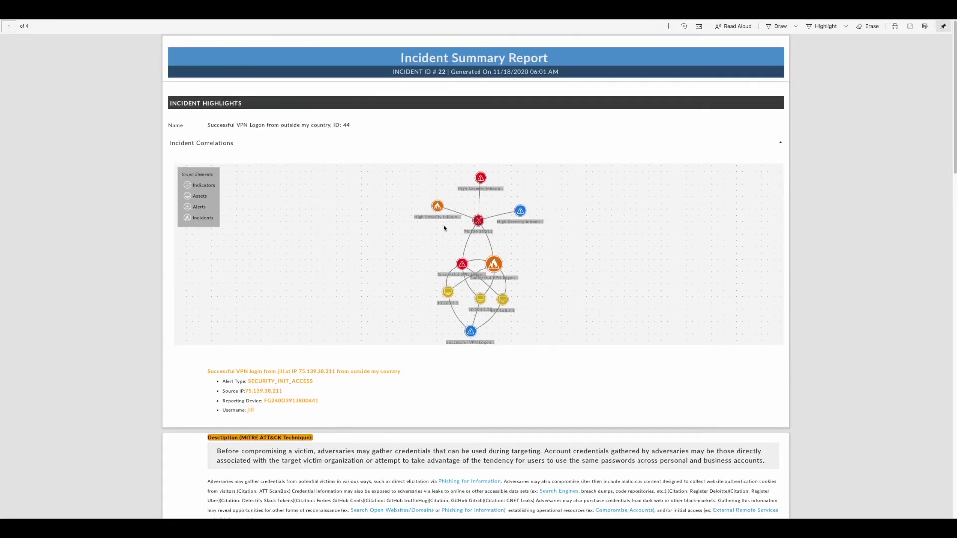
scroll(444, 229, "down", 3)
scroll(443, 228, "down", 7)
scroll(444, 228, "up", 5)
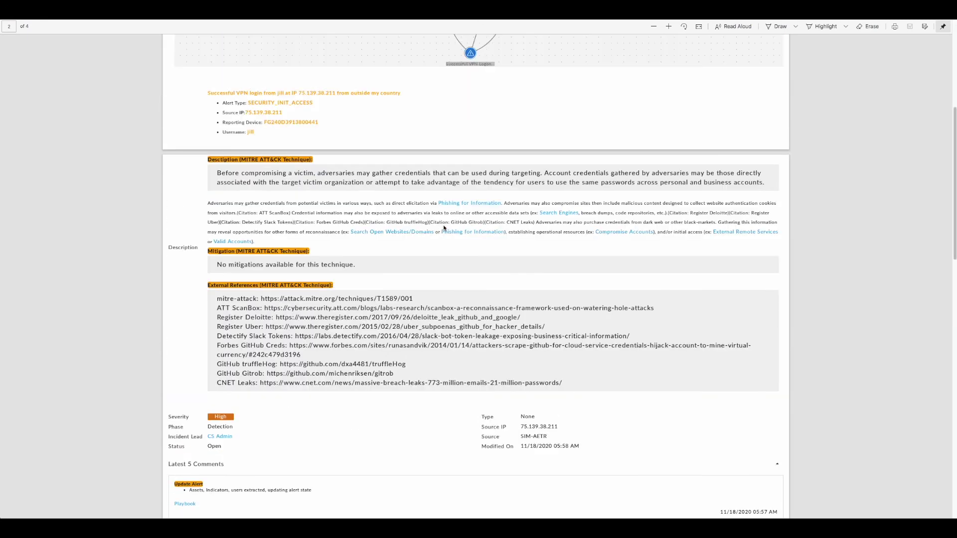
scroll(444, 229, "down", 7)
scroll(444, 228, "up", 10)
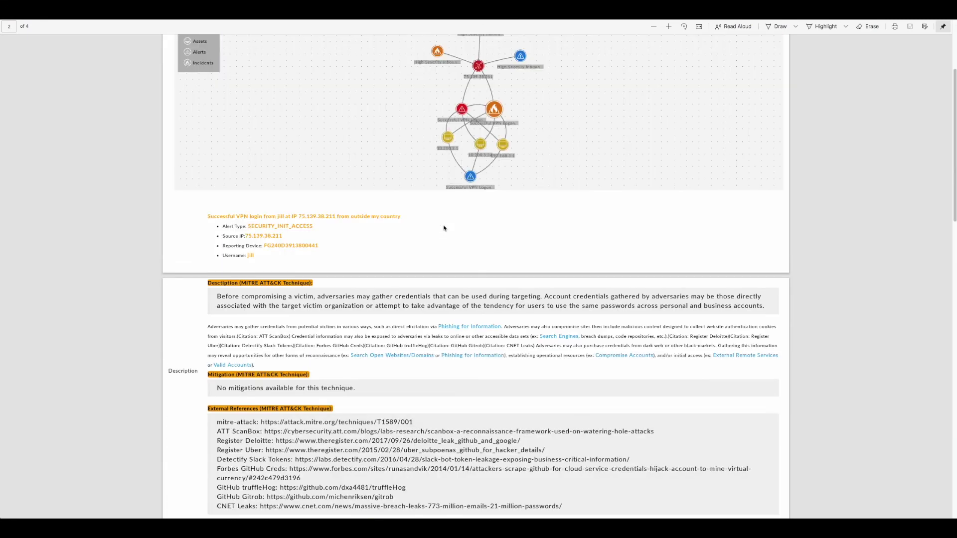
scroll(444, 228, "up", 3)
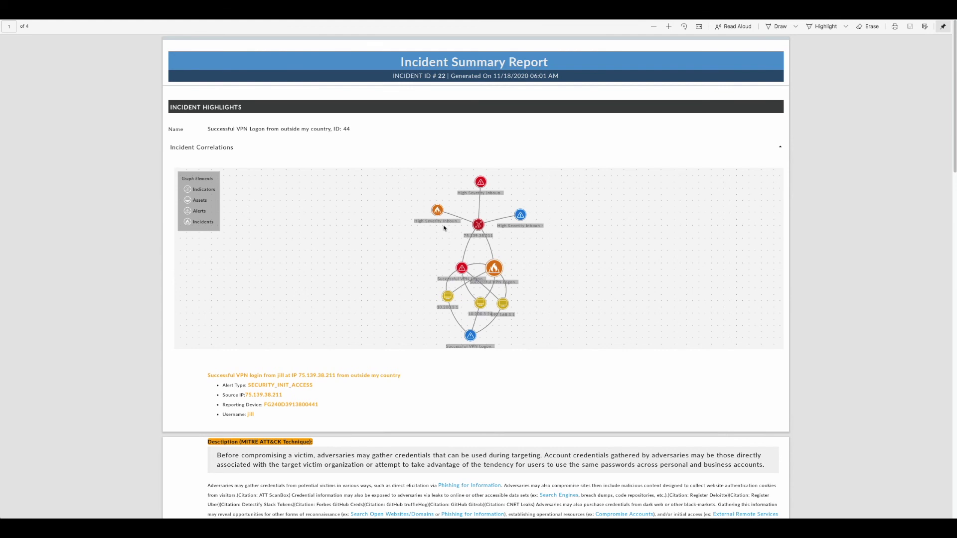